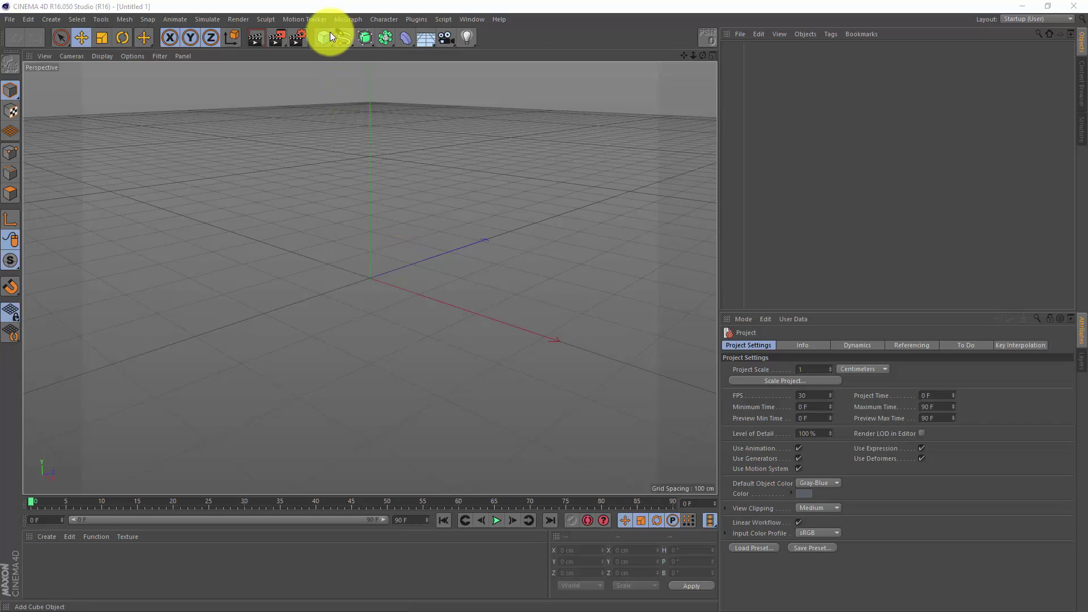
- Add a torus with a 1000 cm ring radius, plus a default 200 cm cube
left_click_drag(328, 33, 382, 96)
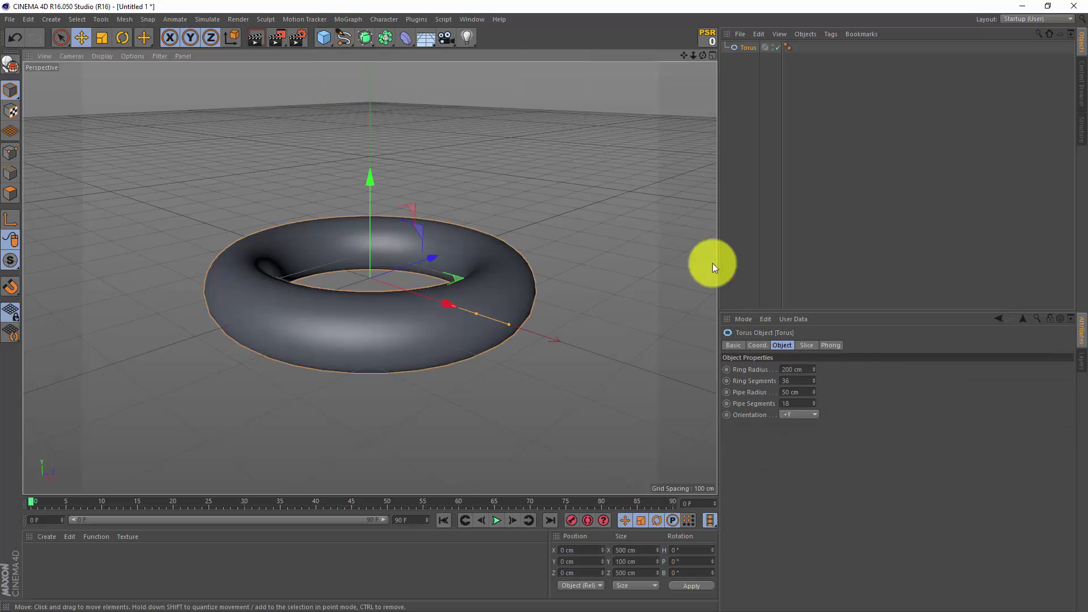
left_click(796, 374)
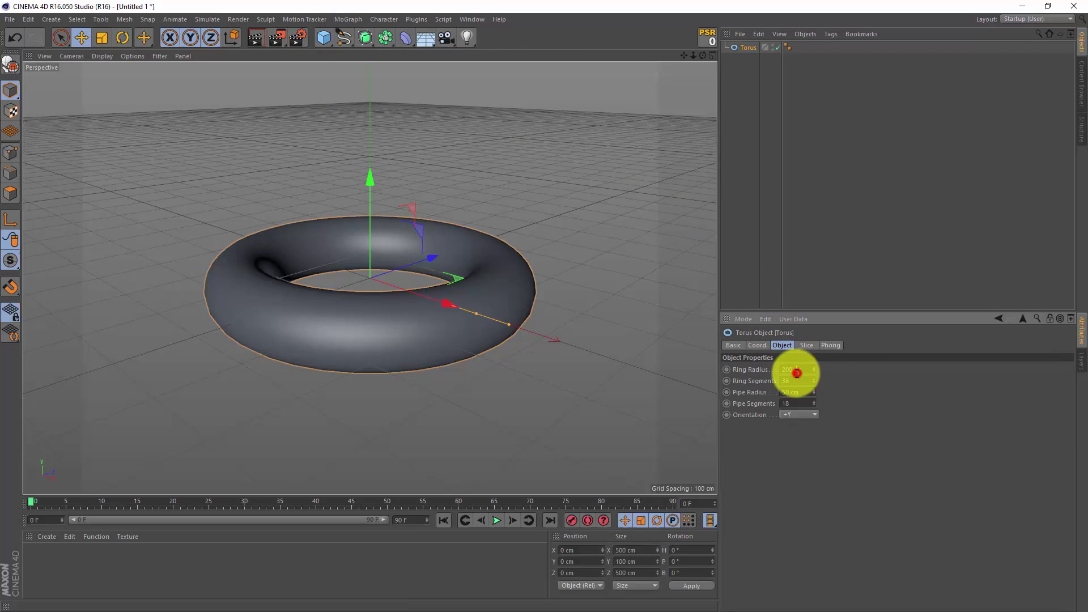
type("1000")
key("Return")
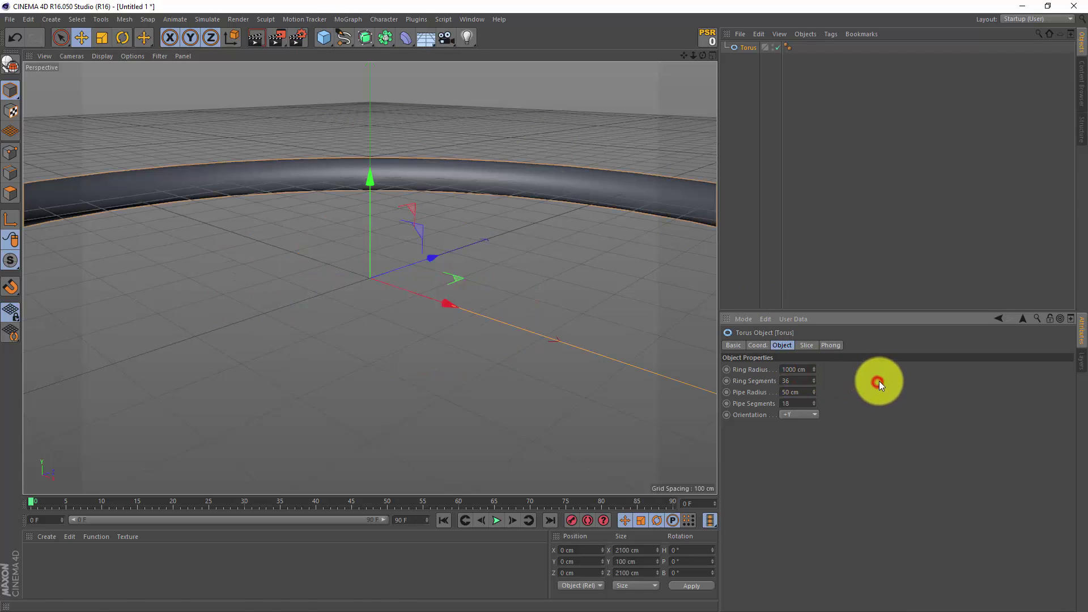
left_click_drag(321, 37, 433, 60)
left_click(345, 20)
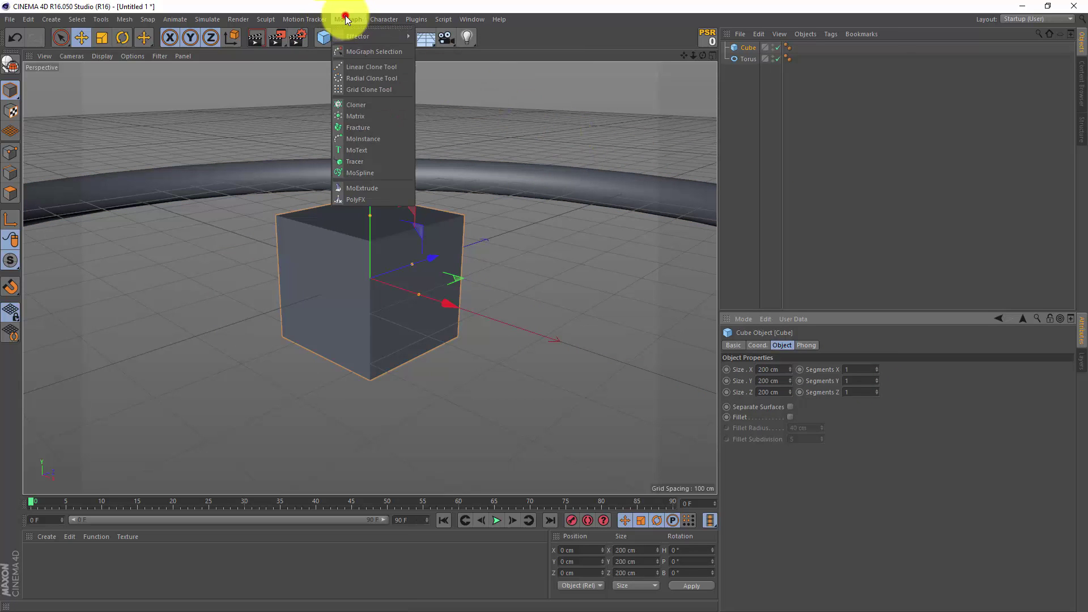
- Add a Cloner and nest the cube inside it as the clone source
left_click(375, 104)
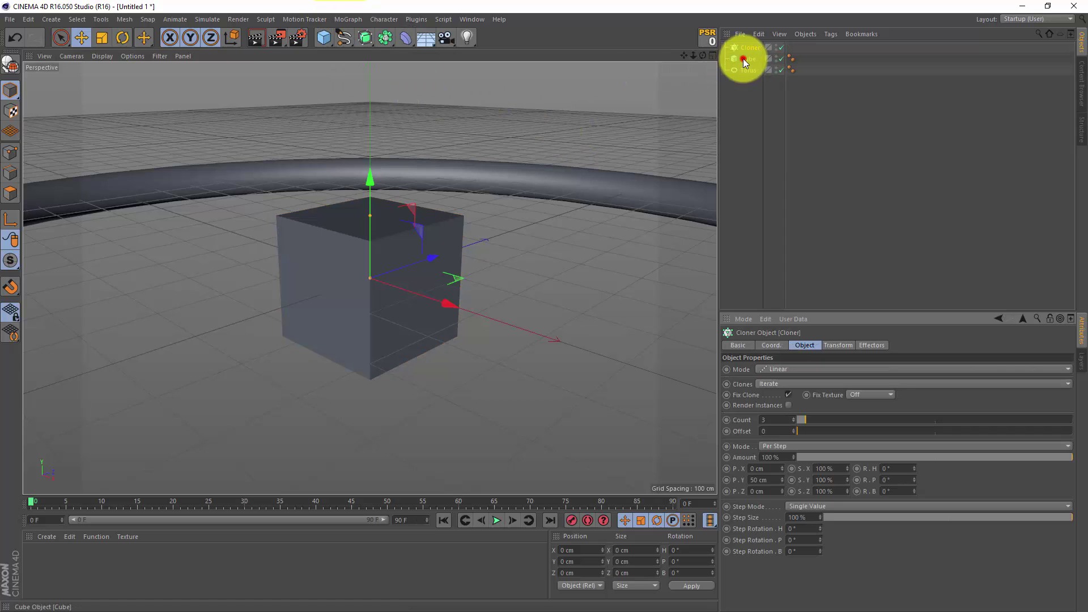
left_click_drag(743, 59, 755, 53)
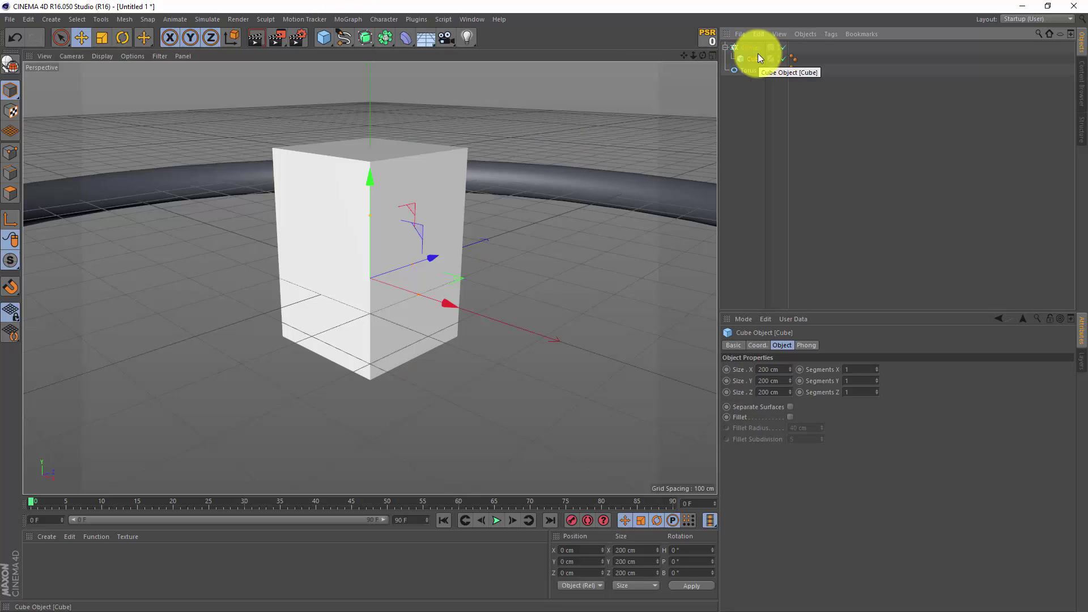
left_click(749, 46)
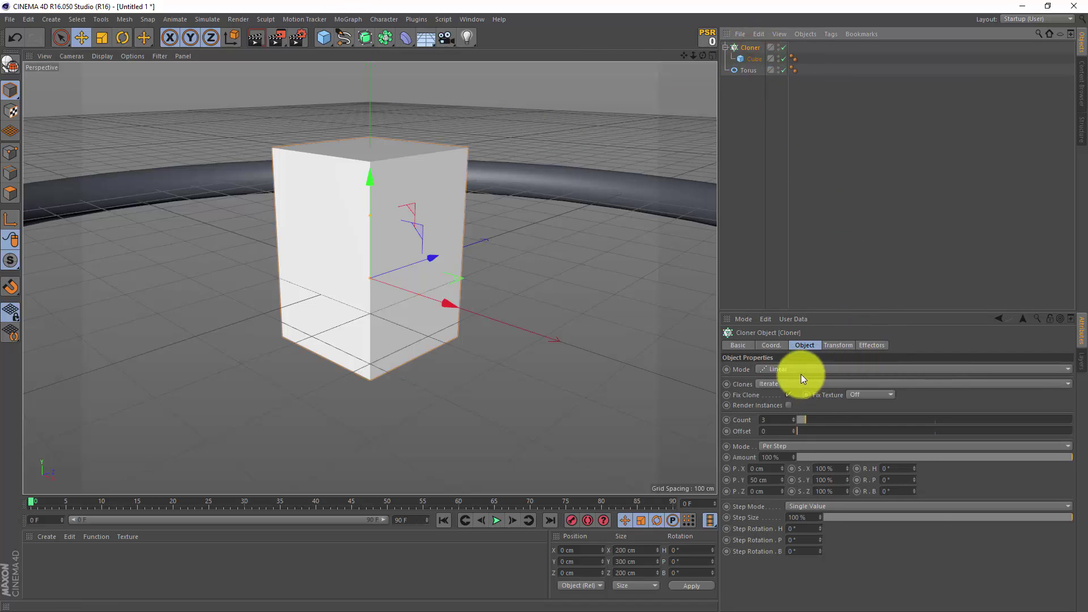
- Set the Cloner to Object mode on the Torus with Volume distribution
left_click(779, 369)
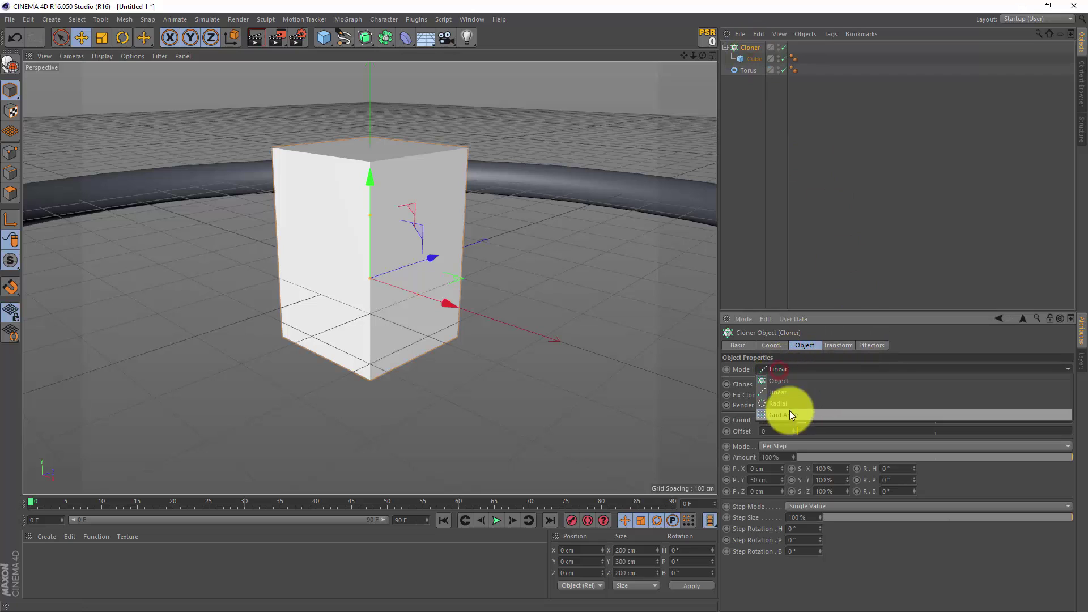
left_click(782, 378)
left_click_drag(747, 70, 791, 424)
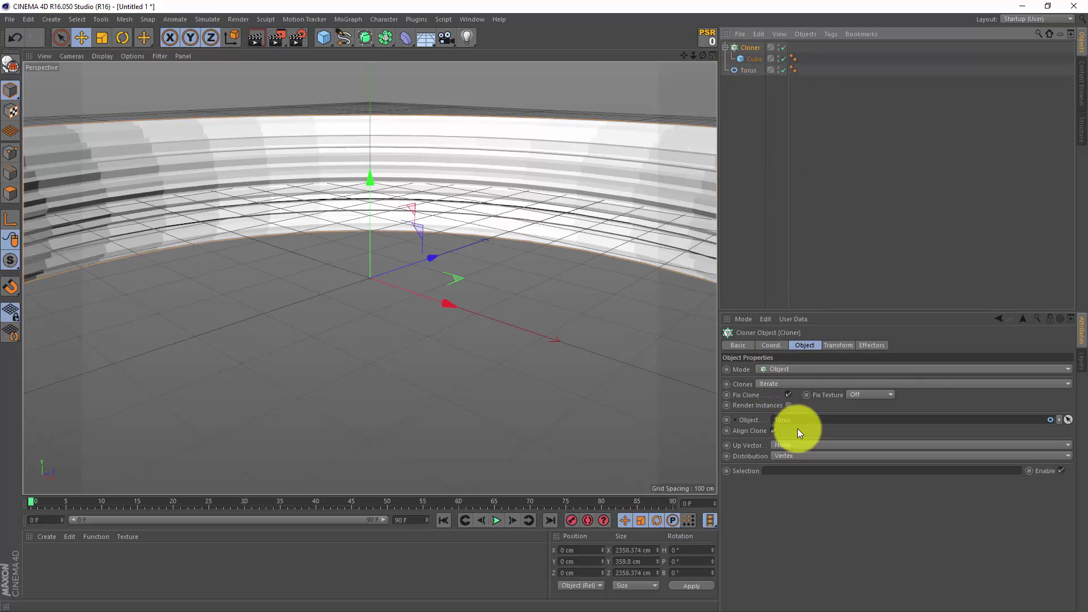
left_click(782, 457)
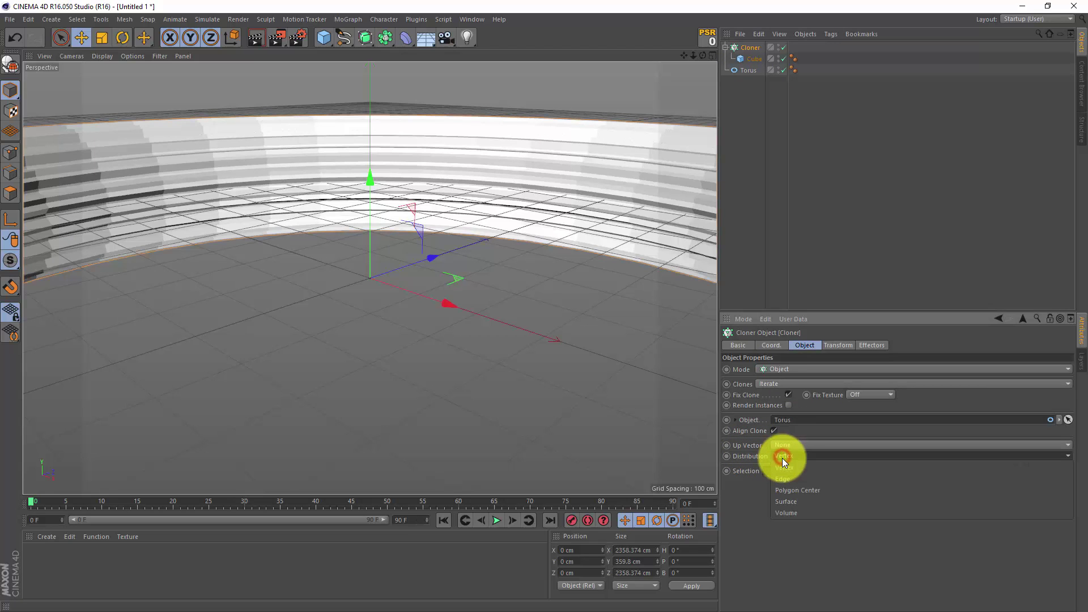
left_click(781, 511)
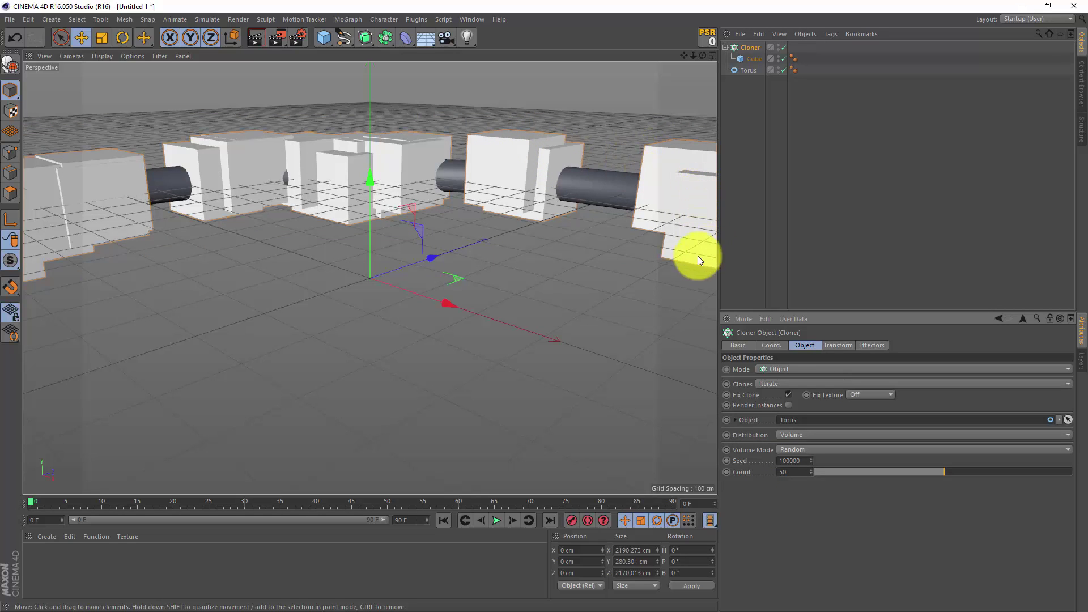
- Resize the cube to 50 cm on X, Y and Z
left_click(751, 59)
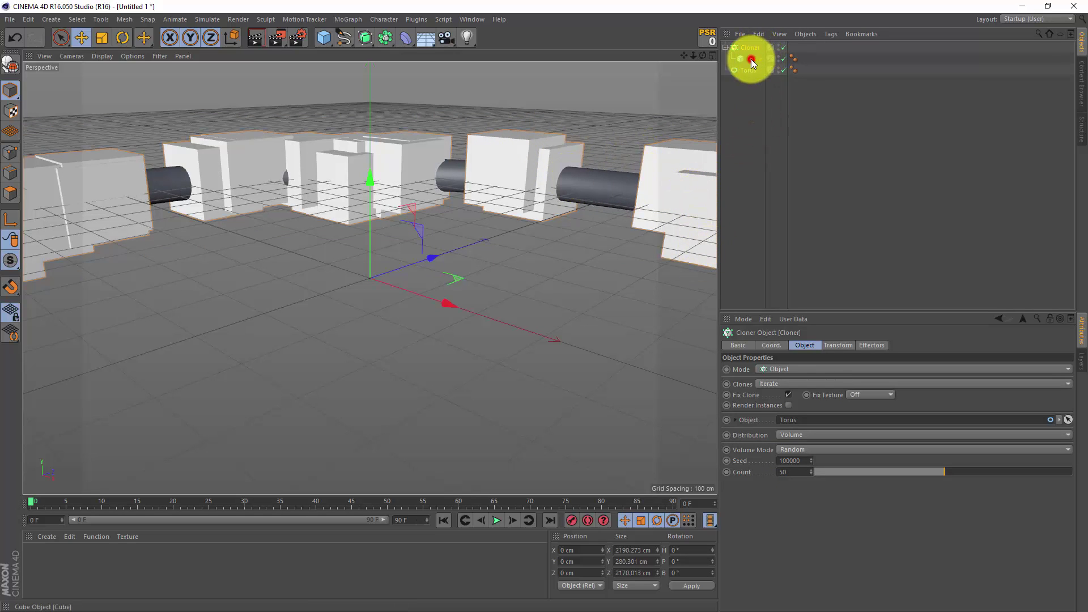
double_click(768, 369)
type("5")
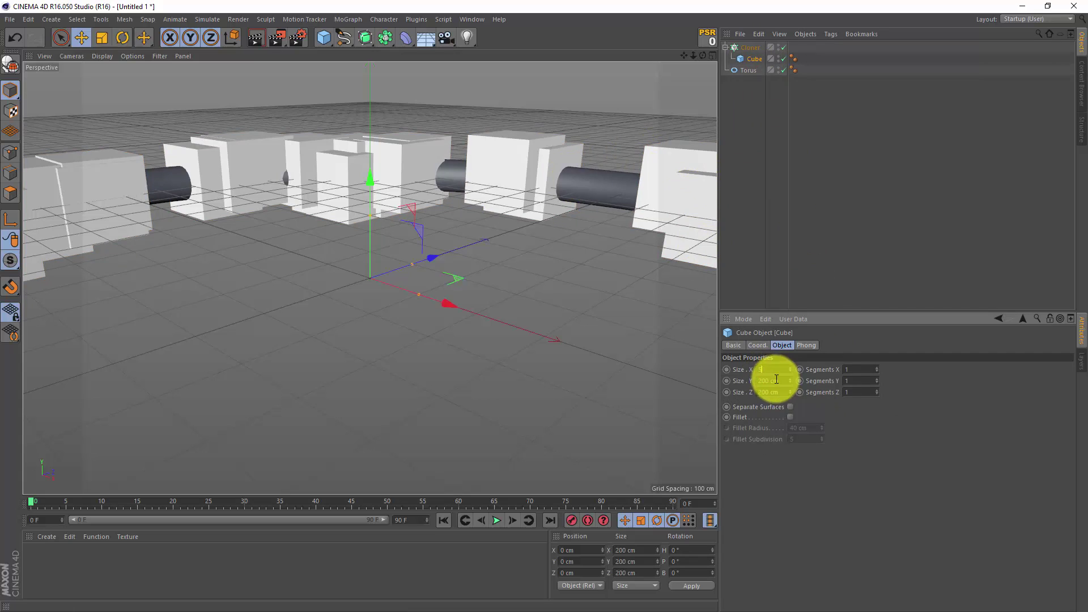
type("0")
key("Return")
double_click(771, 381)
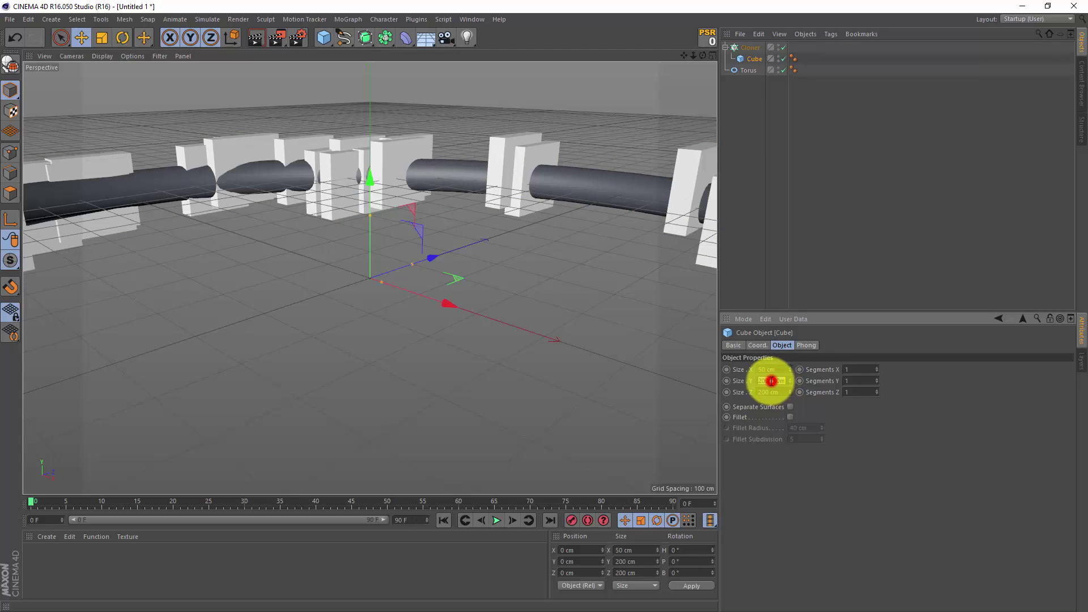
type("50")
key("Return")
double_click(768, 392)
type("50")
key("Return")
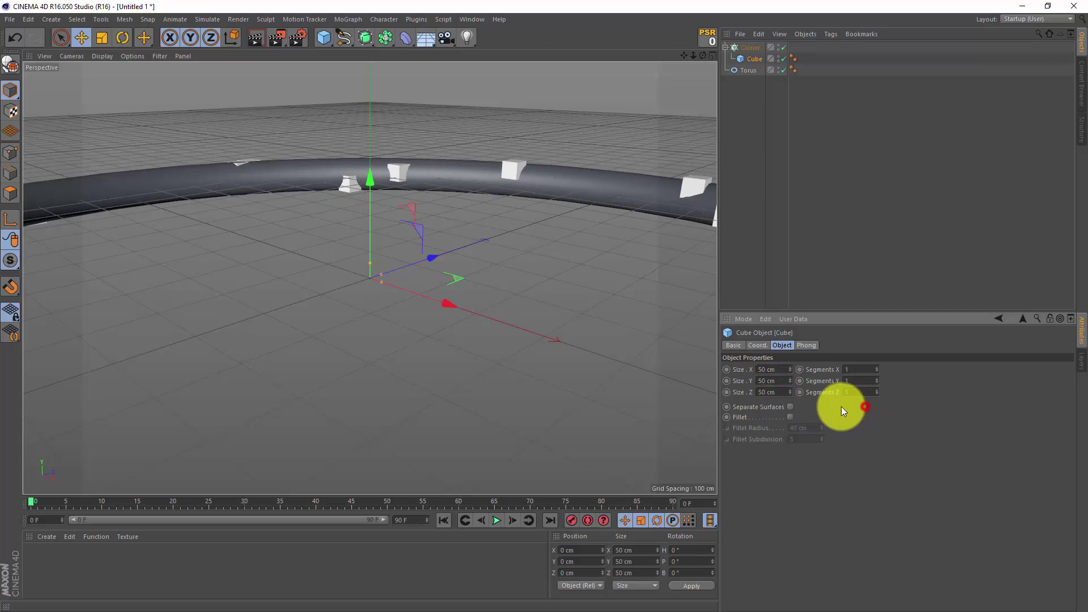
- Enable the cube's fillet with a 1 cm radius and 2 subdivisions
left_click(790, 417)
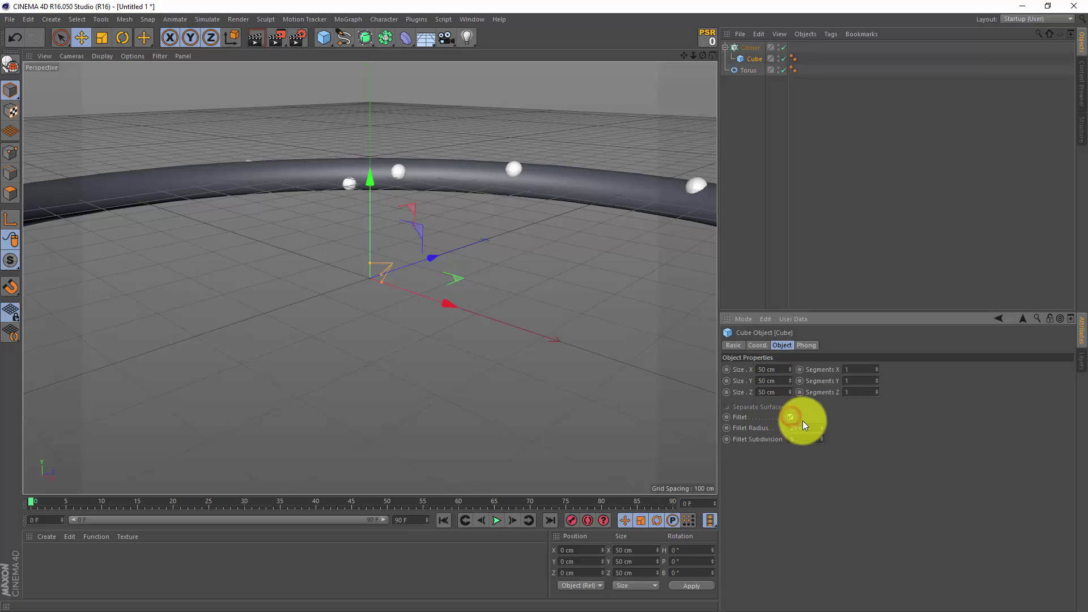
double_click(809, 428)
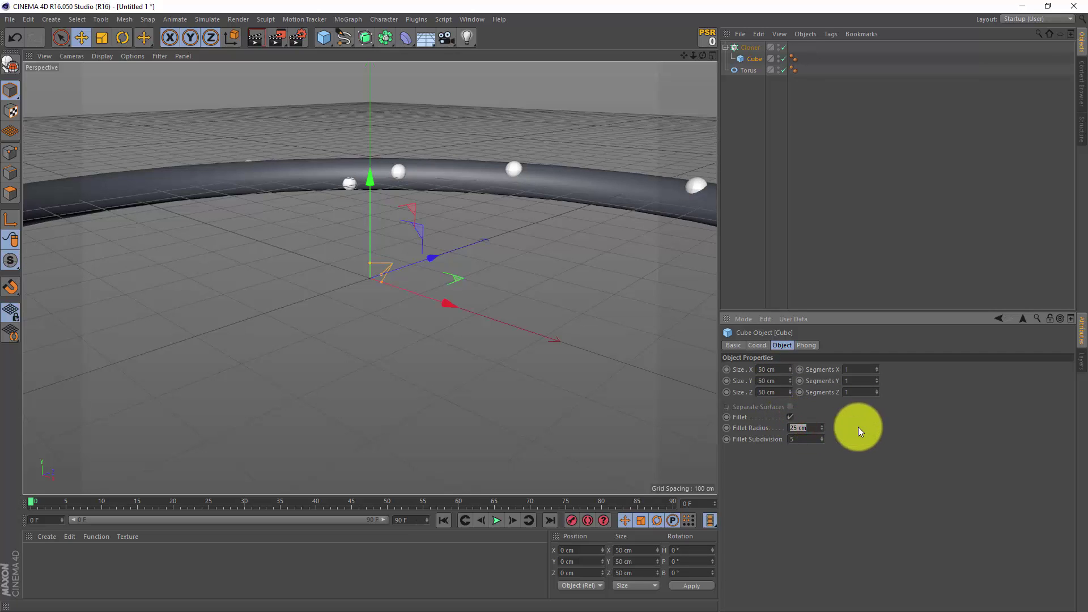
type("1")
left_click(868, 428)
double_click(801, 439)
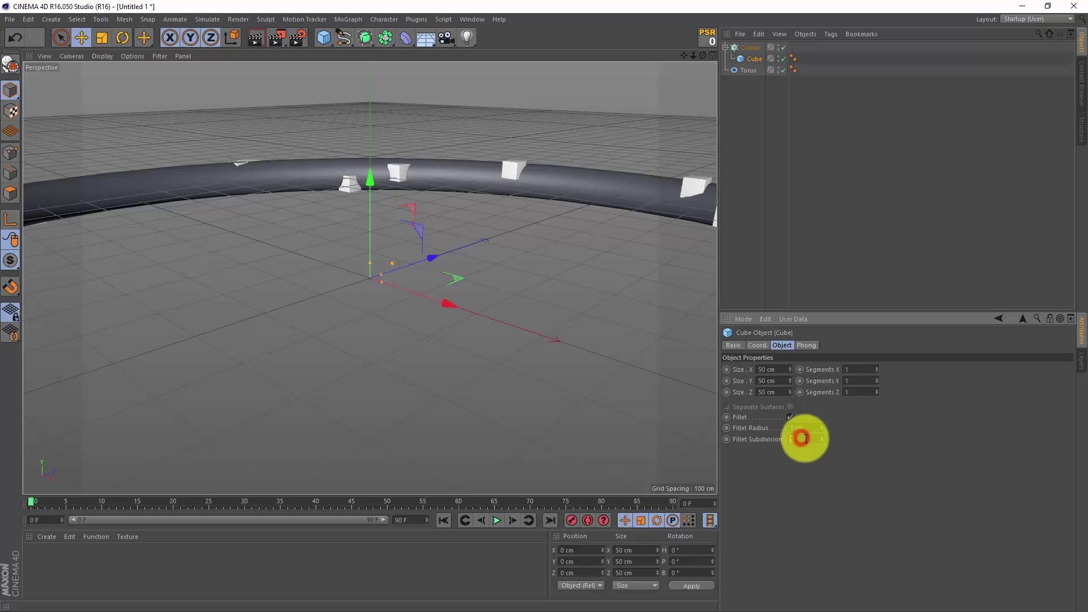
type("2")
left_click(881, 443)
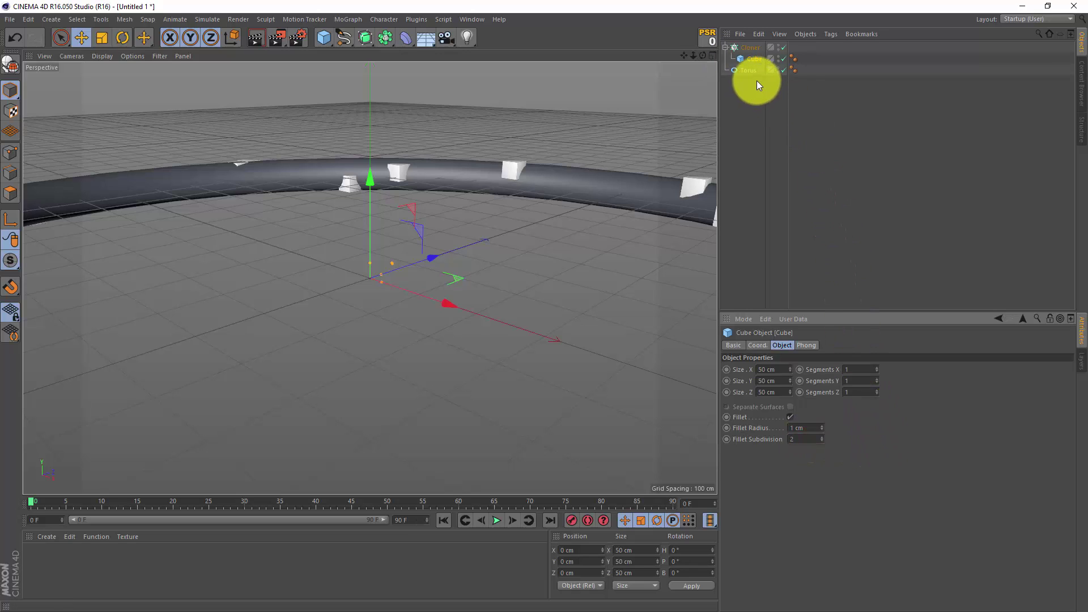
- Hide the torus and raise the Cloner count from 500 to 800, viewing the full ring
left_click(780, 67)
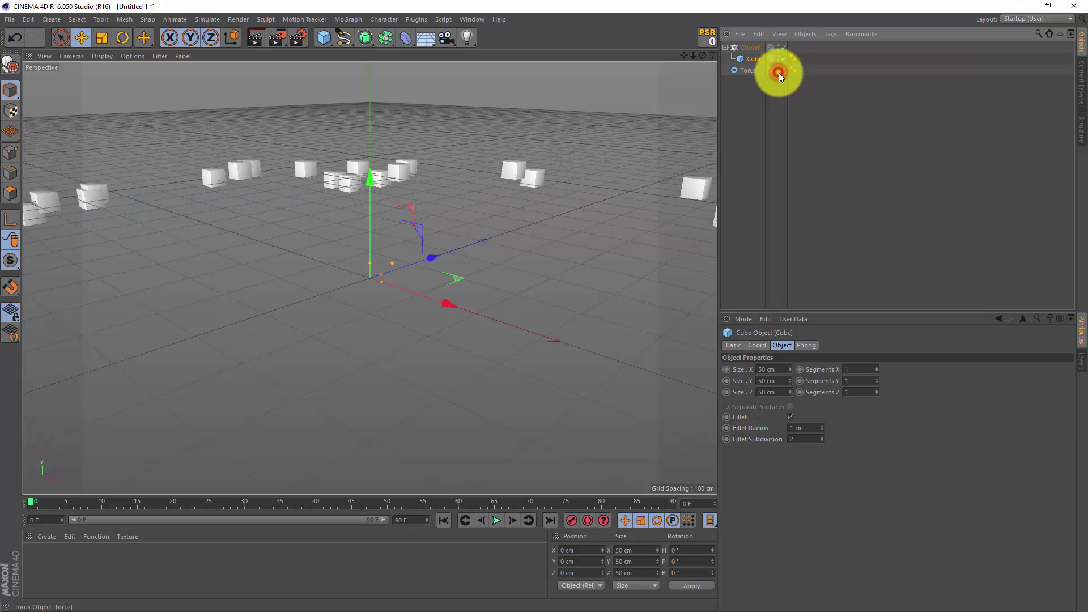
left_click(751, 47)
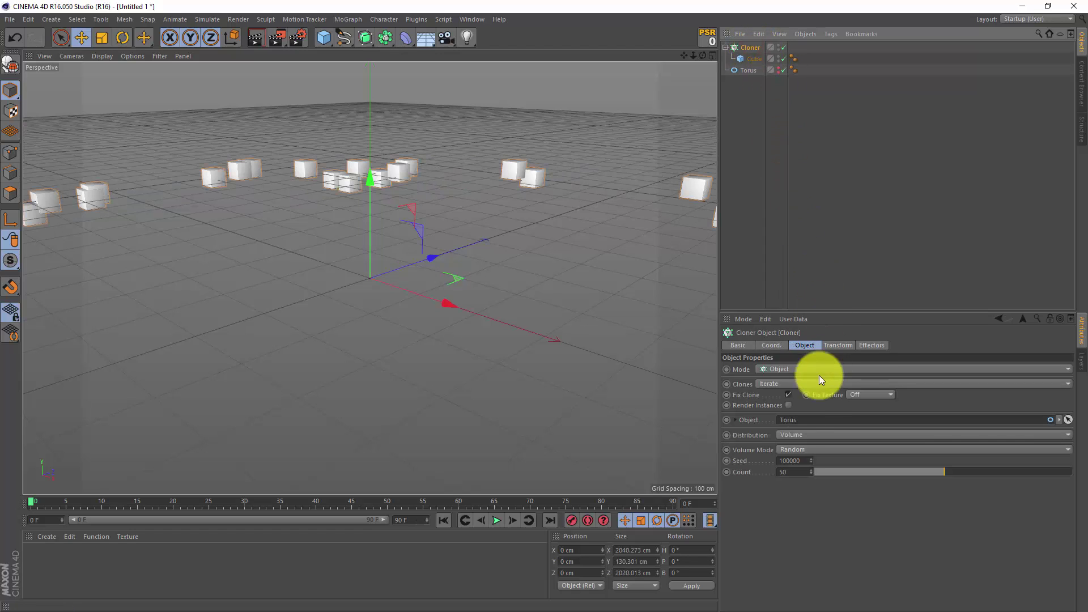
double_click(787, 471)
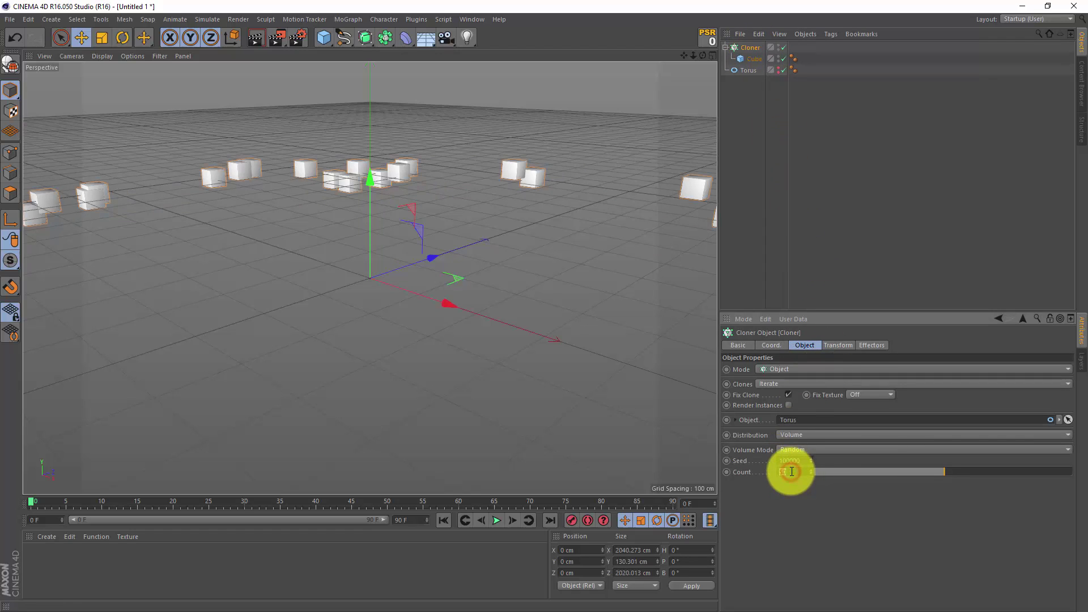
type("500")
left_click(803, 490)
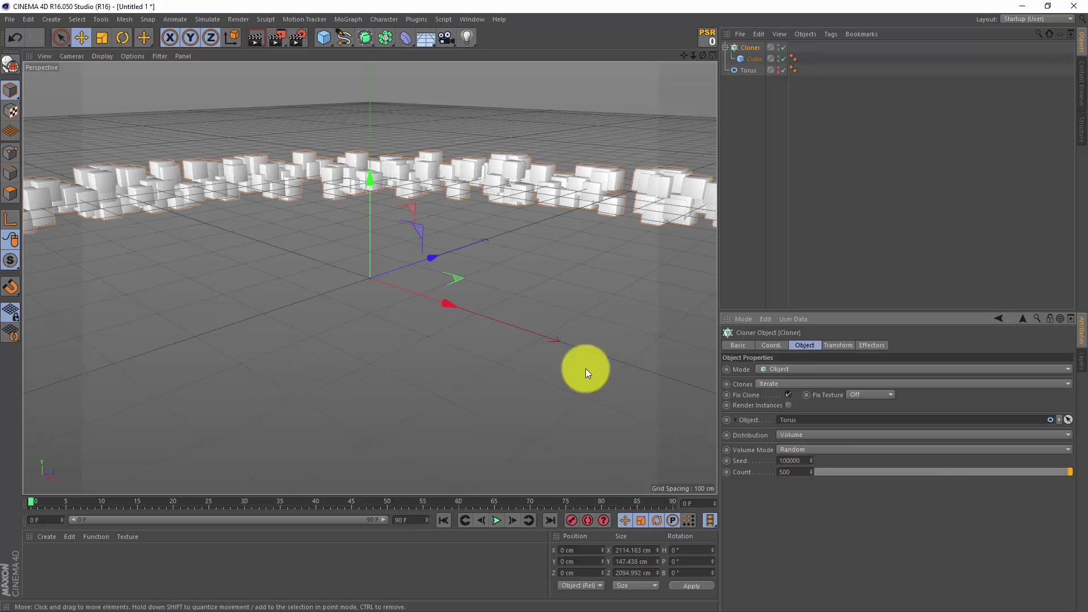
double_click(796, 473)
type("8")
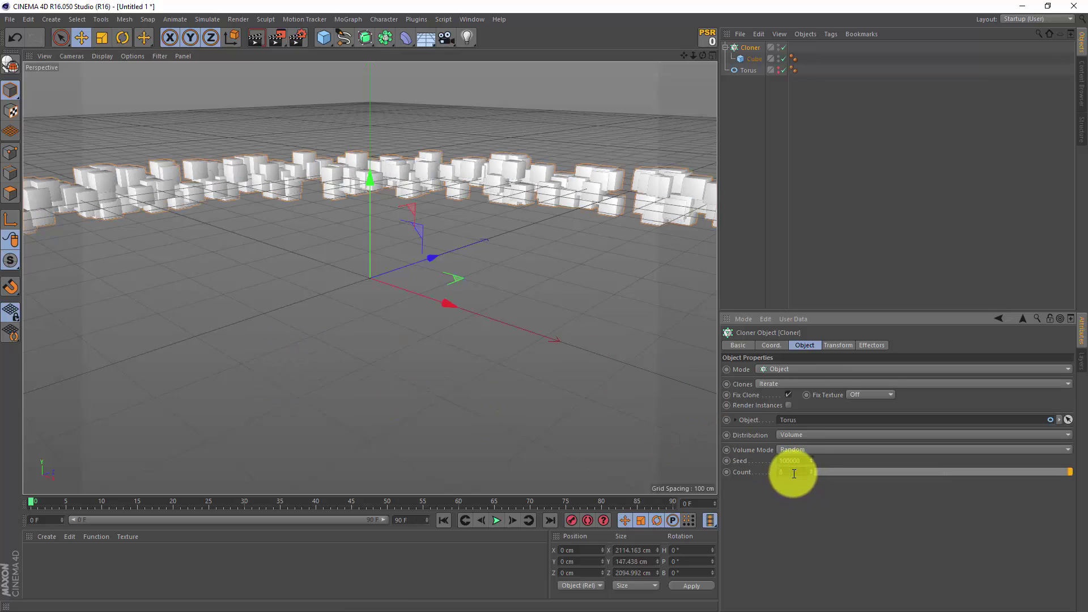
type("00")
left_click(808, 492)
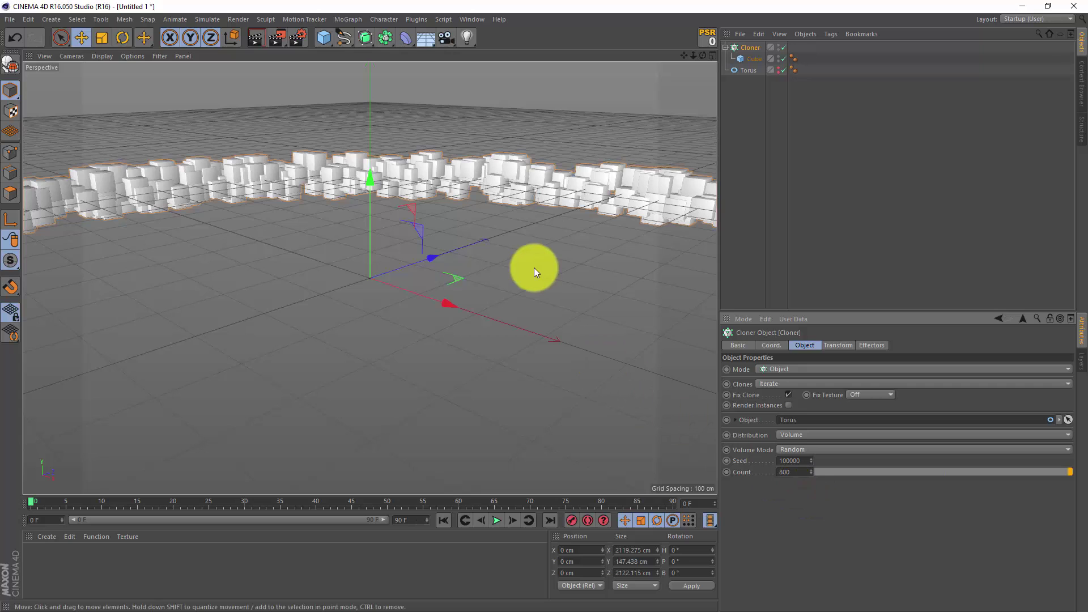
scroll(535, 267, "down", 10)
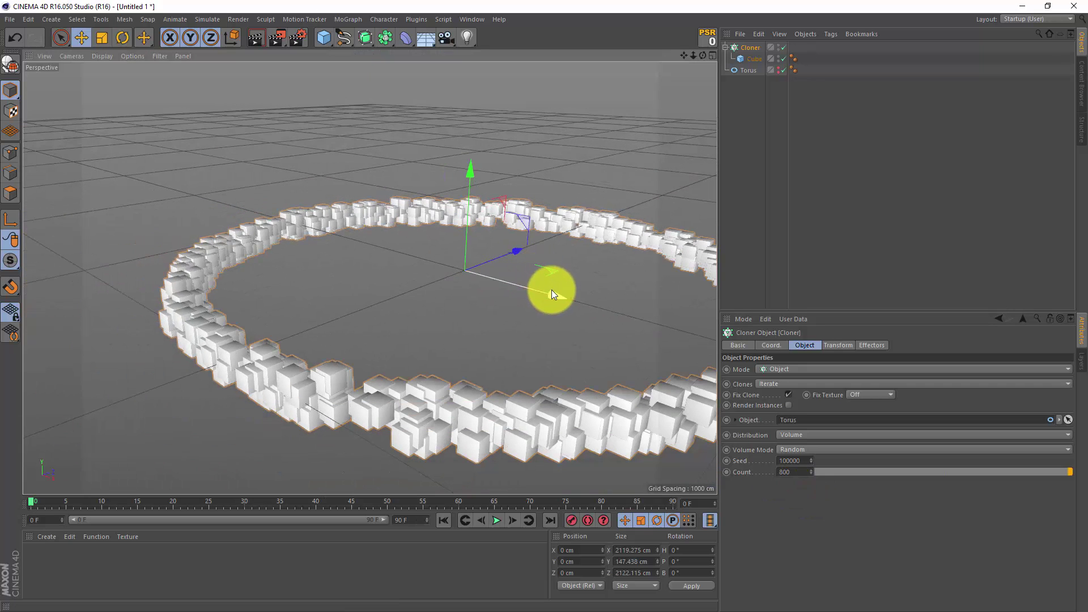
scroll(549, 289, "down", 3)
left_click_drag(548, 292, 483, 291, "alt")
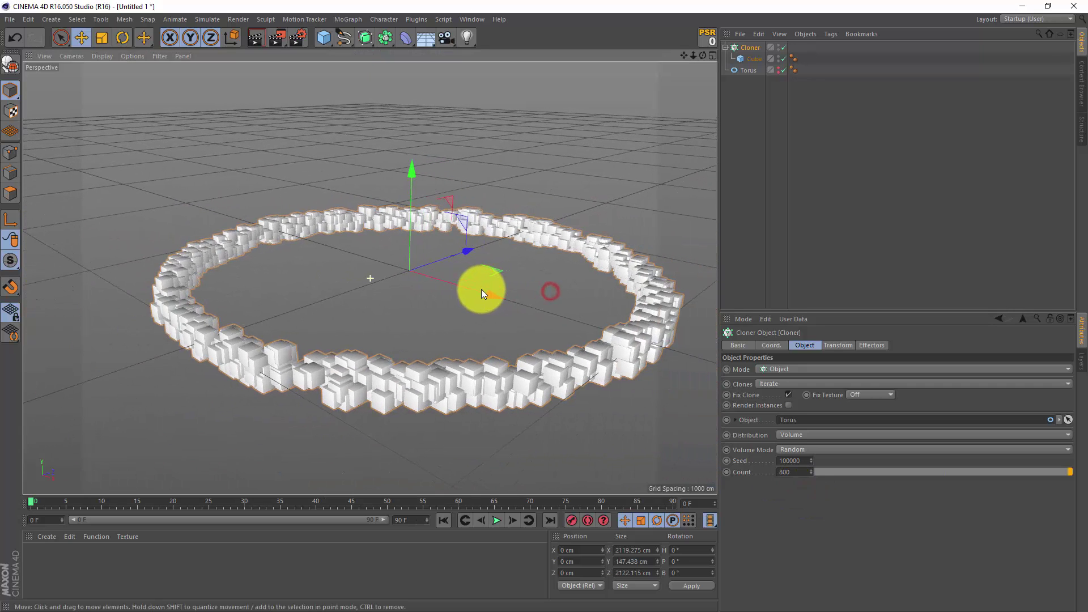
- Add a Random effector to the cloned cubes
left_click(343, 18)
mouse_move(359, 37)
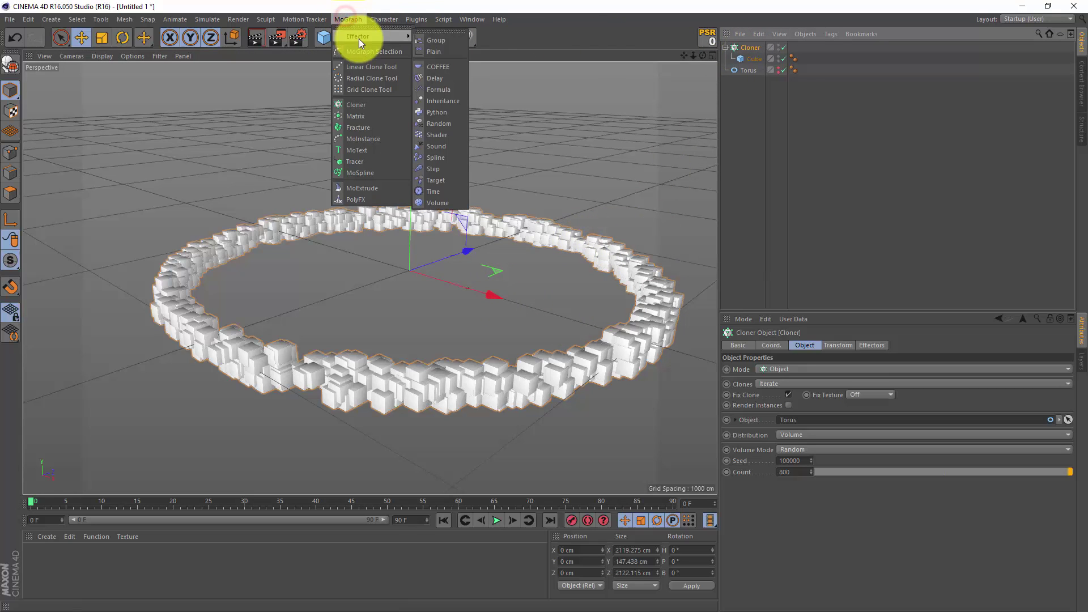
left_click(446, 122)
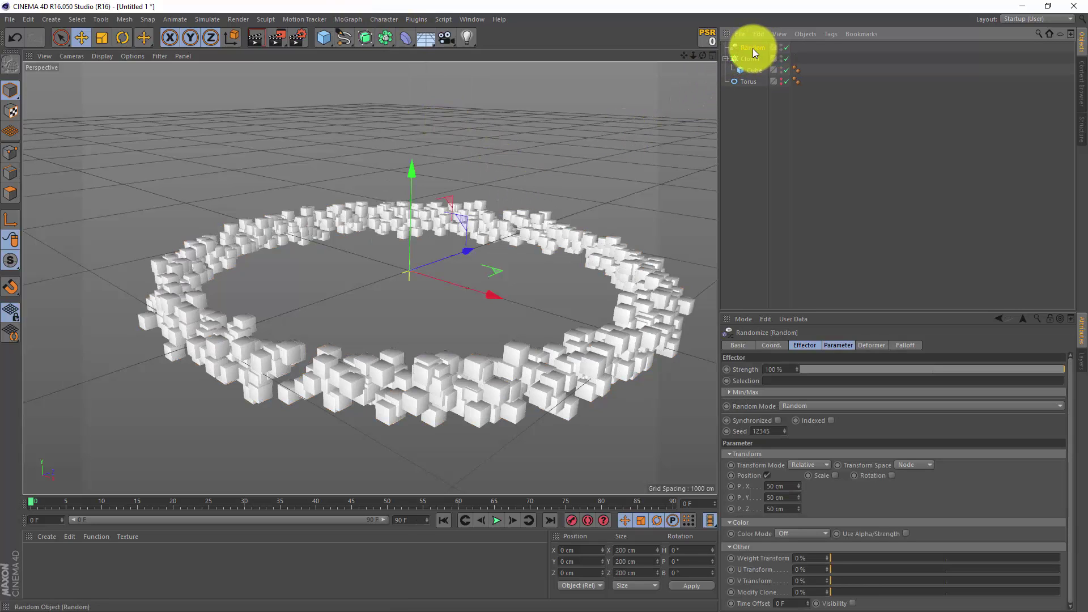
- Turn off position randomizing; randomize uniform scale -0.76 and rotation 575°, 227°, 334°
left_click(791, 486)
left_click(766, 475)
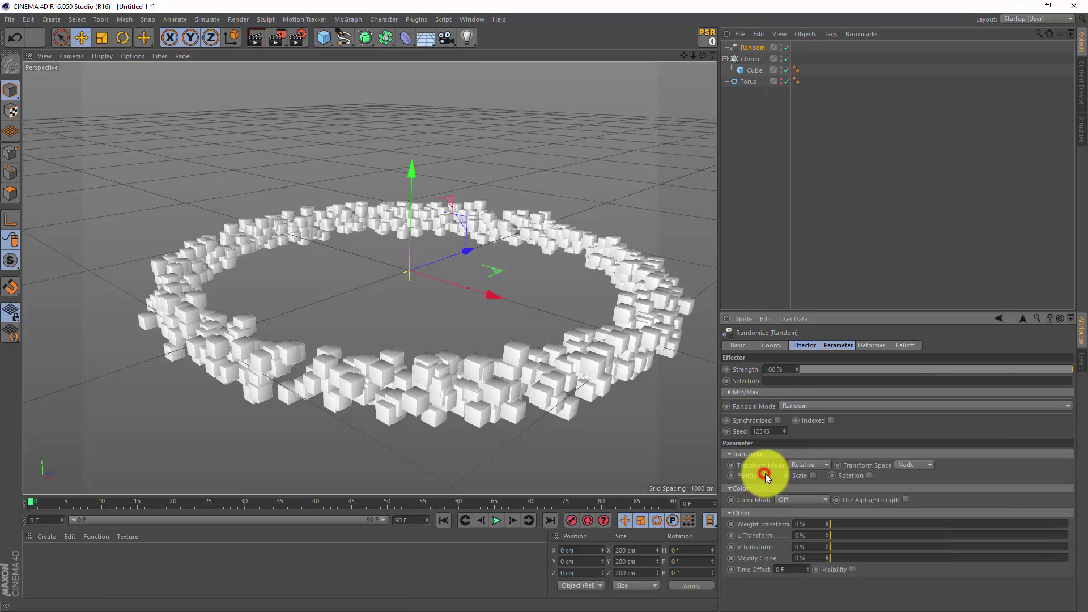
left_click(812, 475)
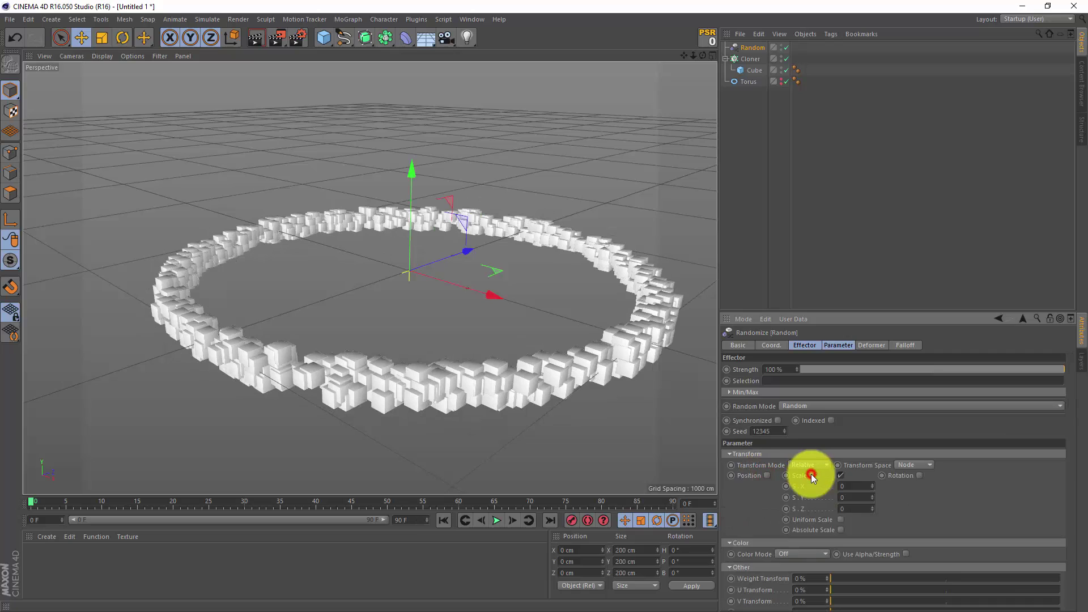
left_click(840, 520)
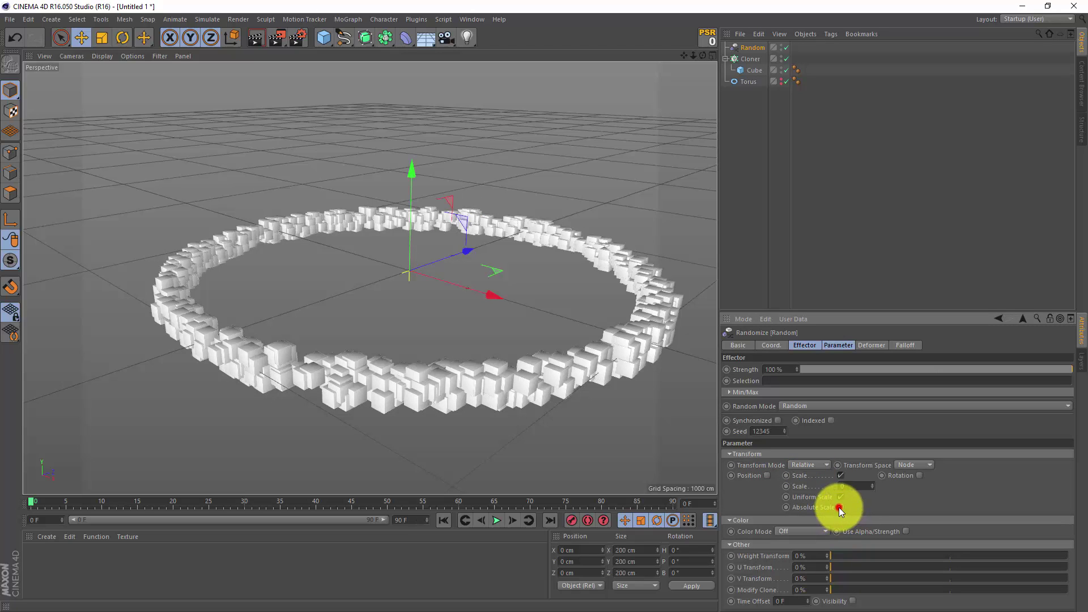
left_click_drag(872, 486, 873, 491)
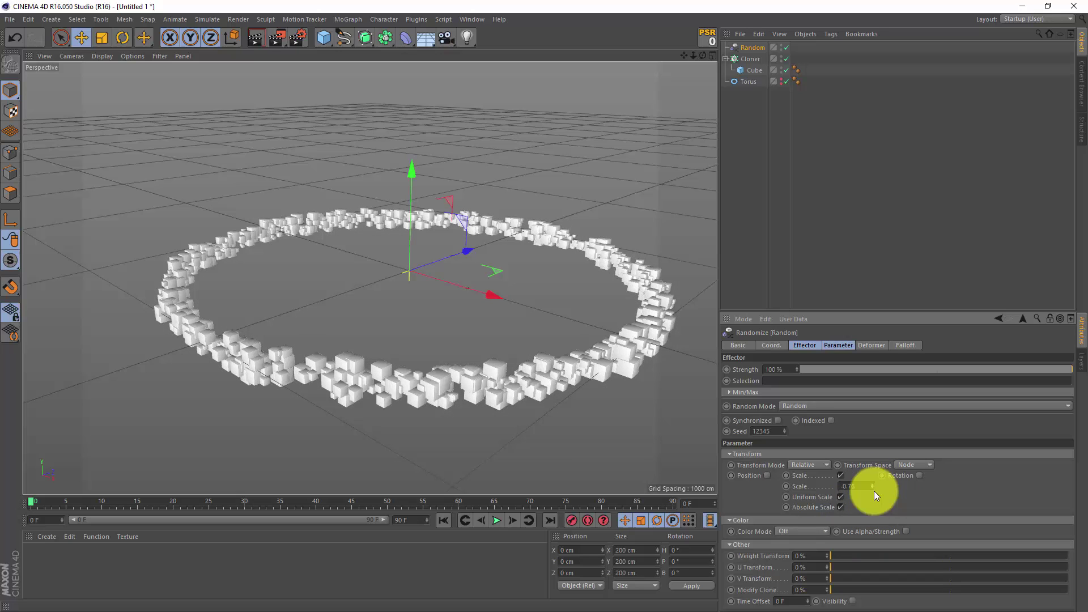
left_click(919, 476)
mouse_move(952, 485)
left_mouse_down()
mouse_move(928, 342)
mouse_move(971, 502)
mouse_move(952, 498)
mouse_move(954, 510)
mouse_move(950, 493)
mouse_move(950, 505)
mouse_move(954, 467)
mouse_move(943, 505)
left_mouse_up()
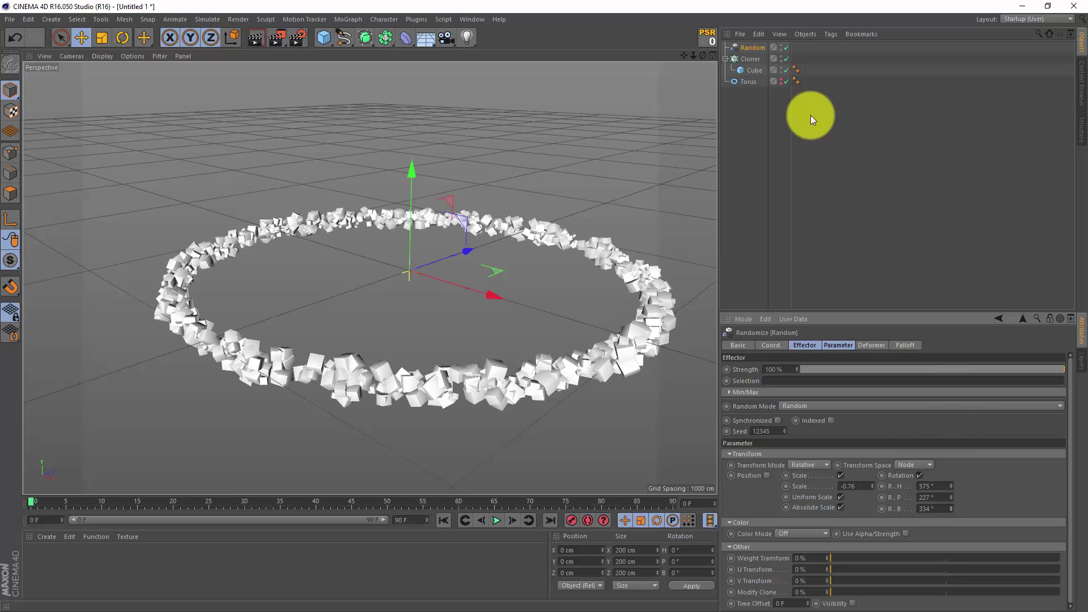
- Add a Null object to the scene
left_click(51, 19)
mouse_move(65, 49)
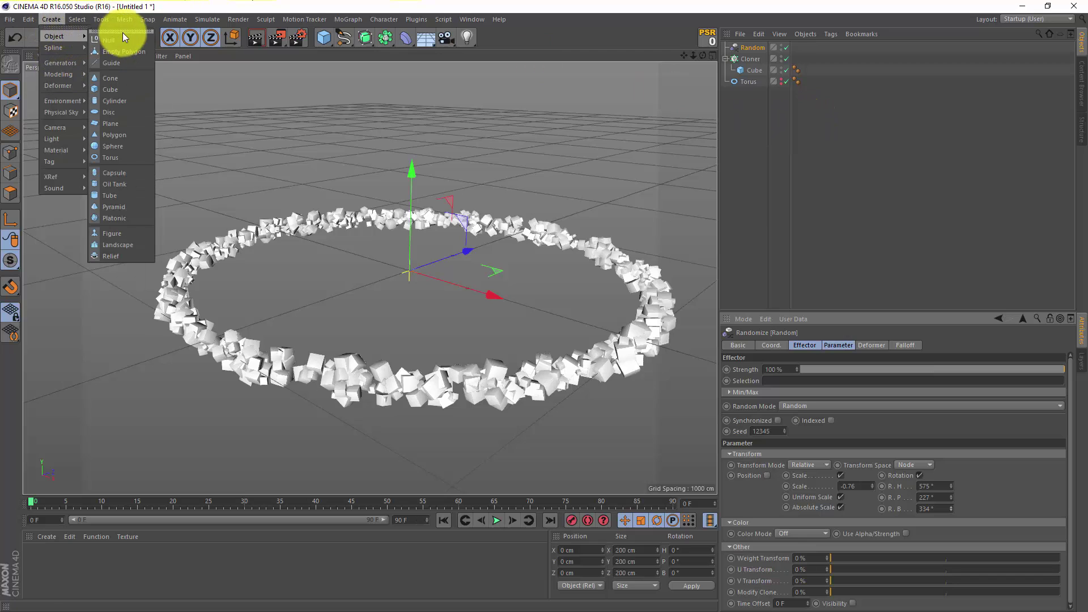
left_click(121, 41)
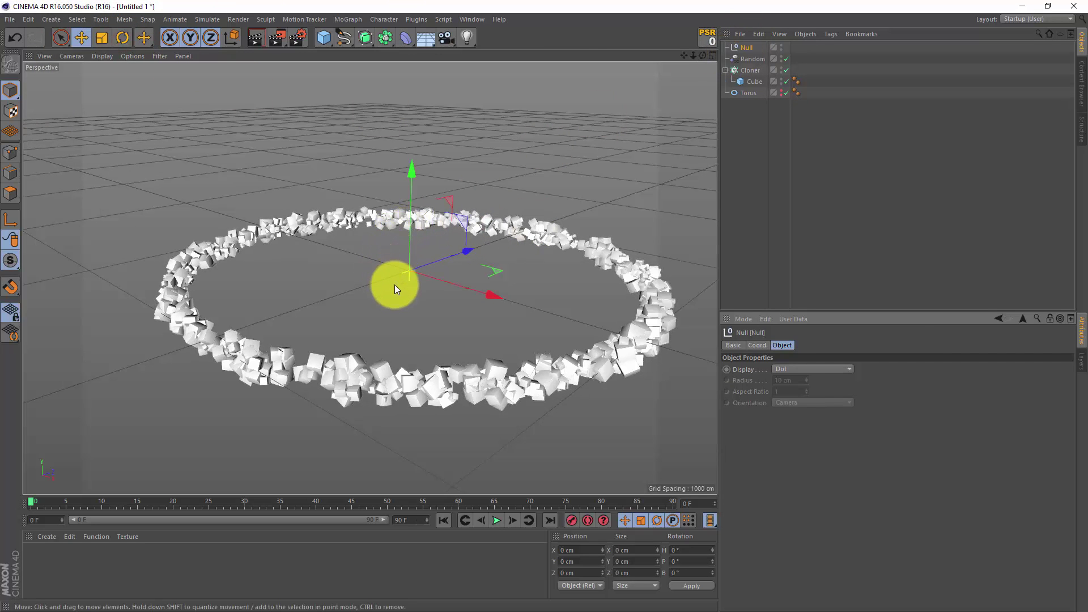
- Add a Plain effector to the Cloner that affects scale instead of position
left_click(756, 71)
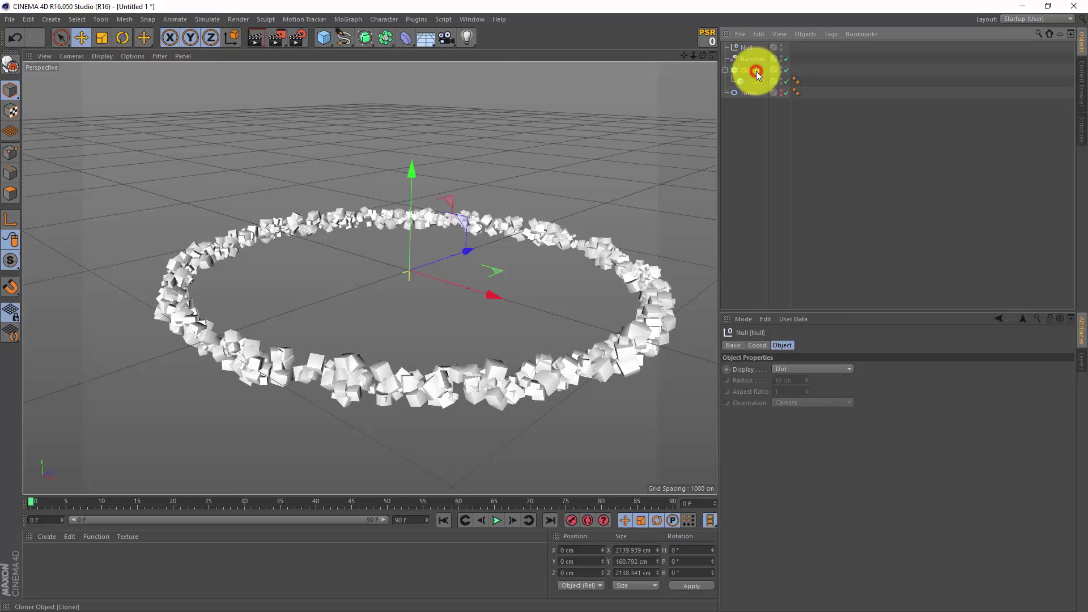
left_click(343, 19)
mouse_move(359, 35)
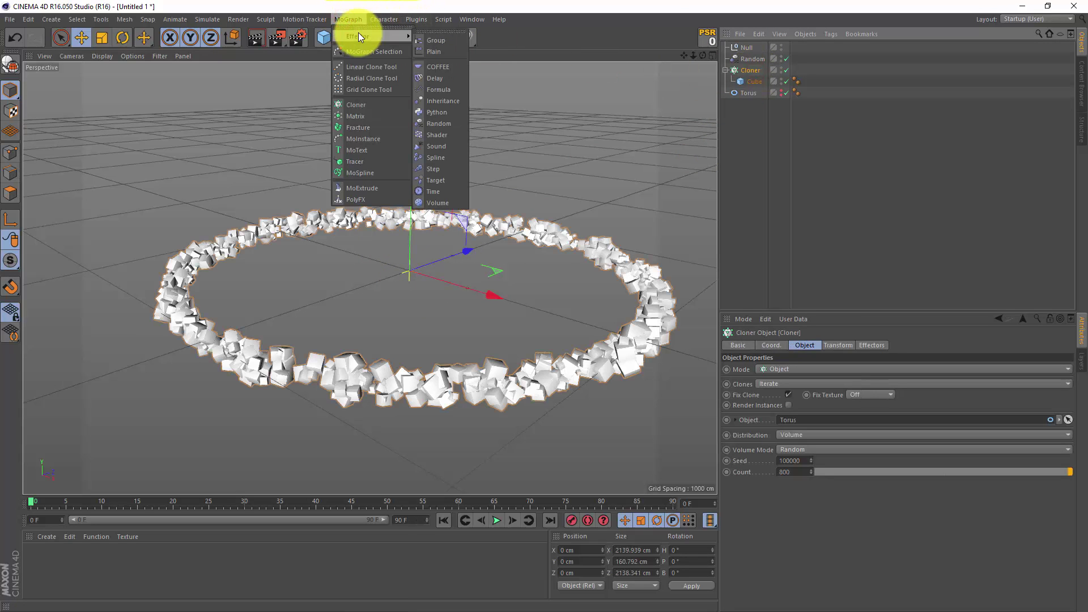
left_click(434, 50)
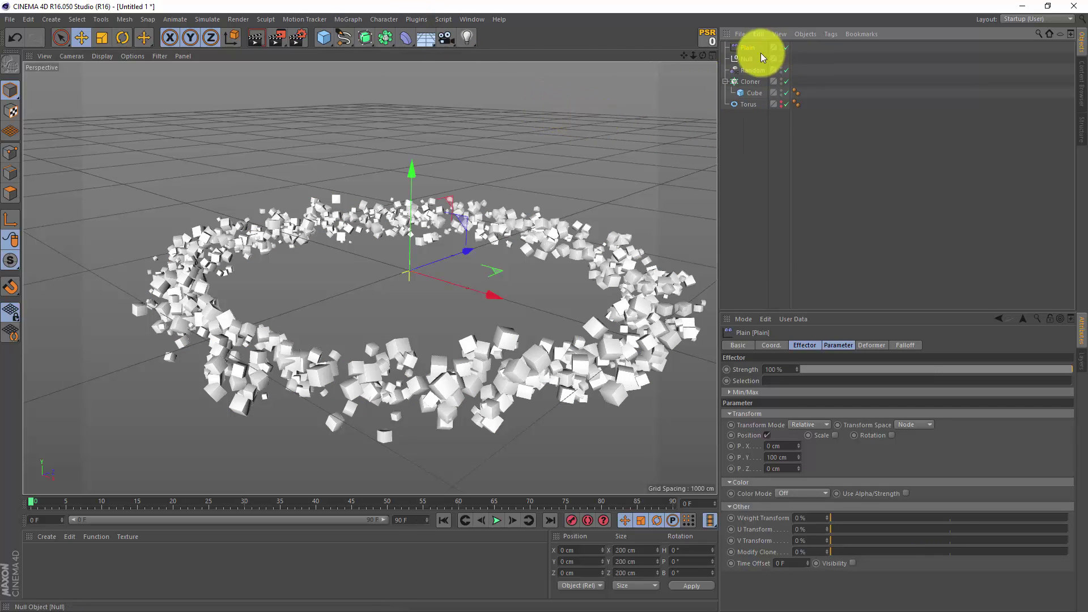
left_click(766, 435)
left_click(813, 436)
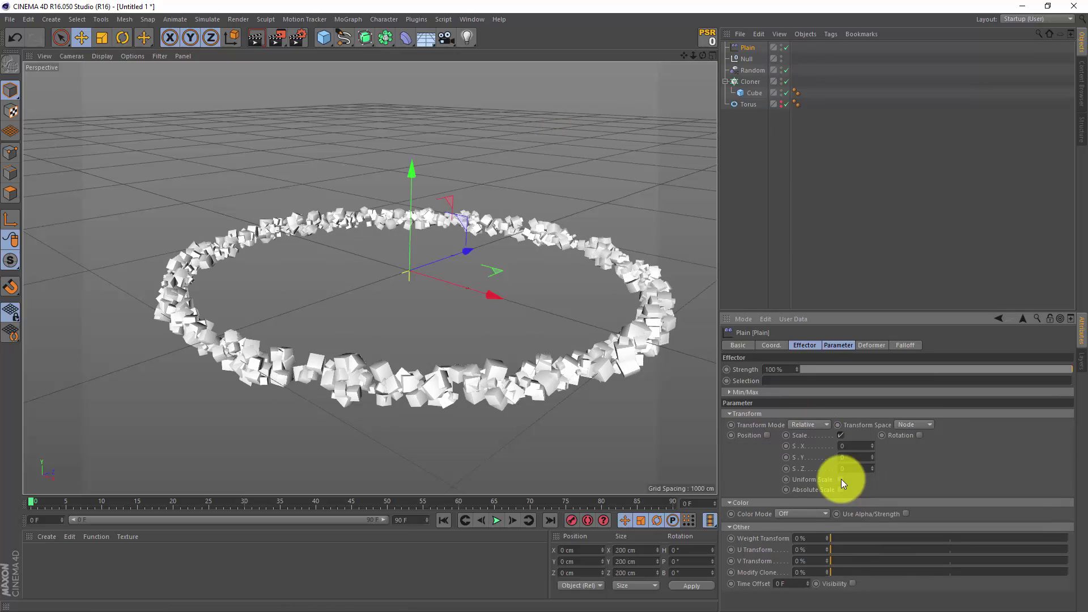
- Give the Plain effector uniform, absolute scale of -1
left_click(841, 467)
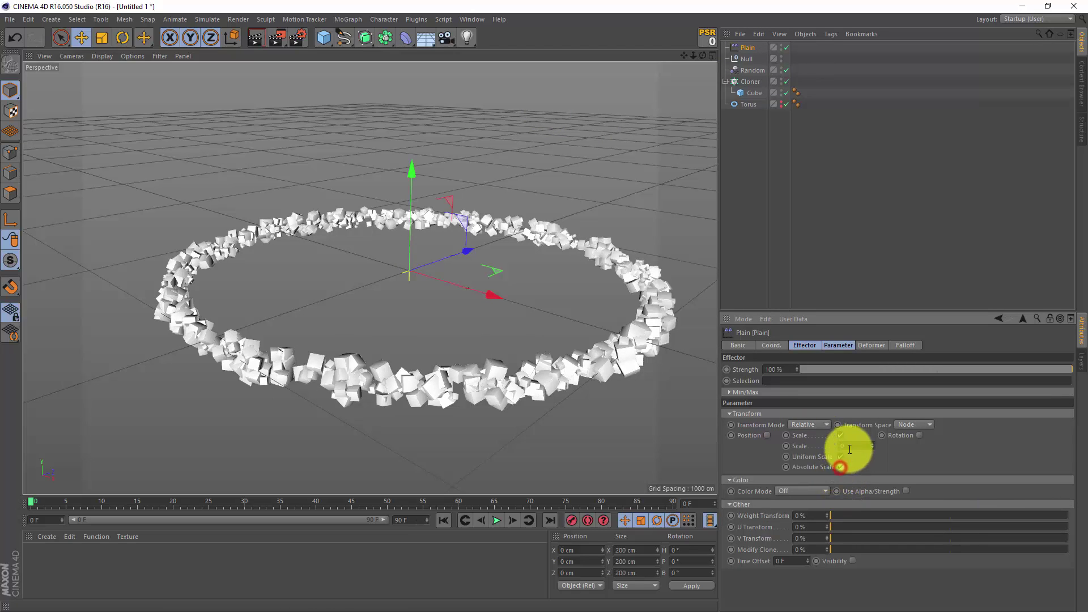
left_click(846, 446)
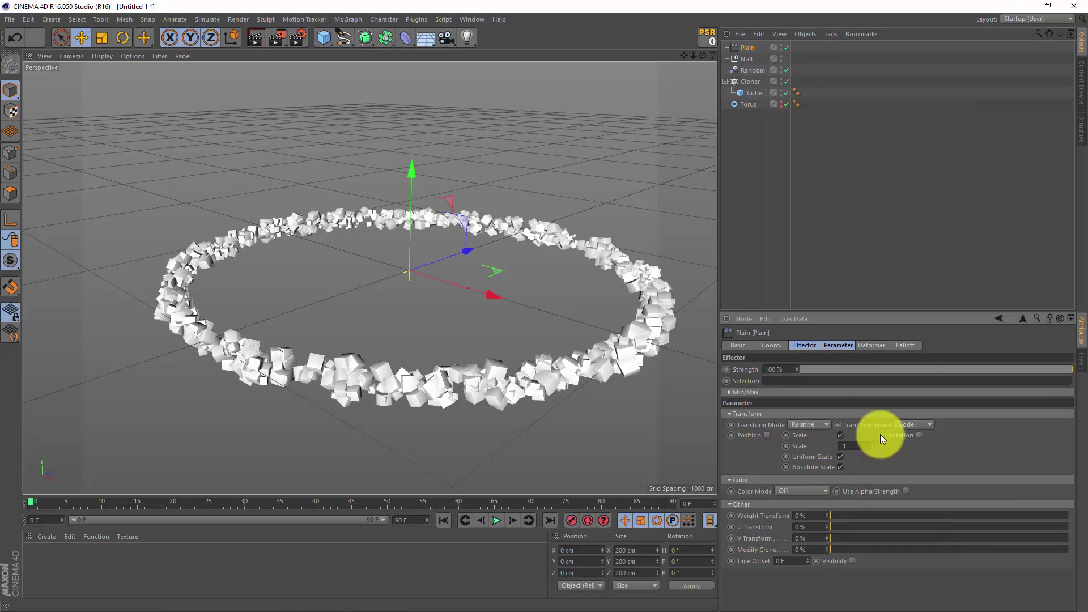
left_click(951, 459)
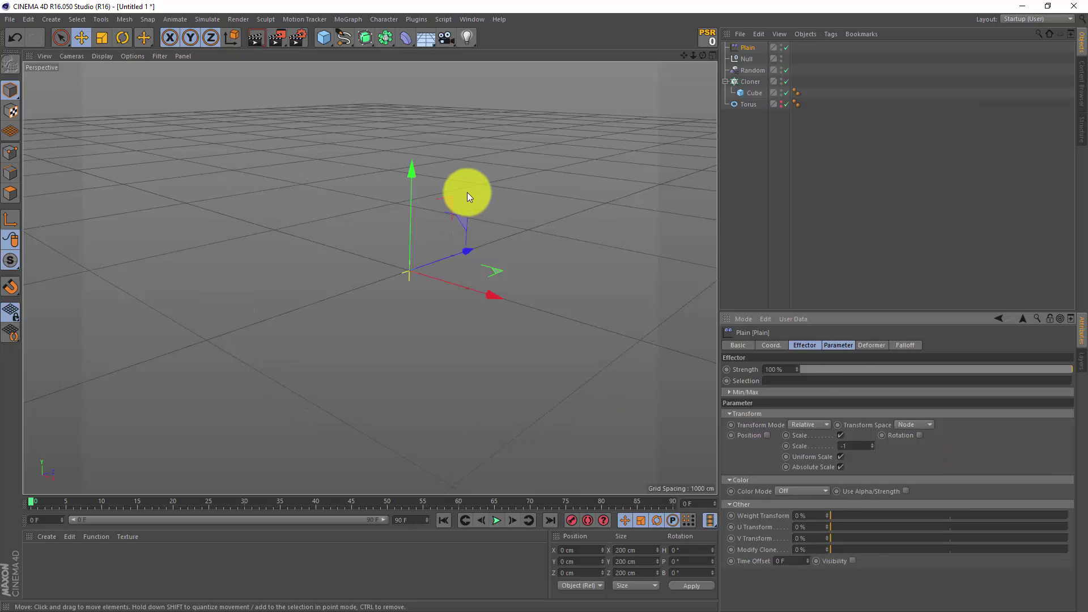
- Set the Plain effector's falloff to an inverted Sphere
left_click(907, 347)
left_click(804, 370)
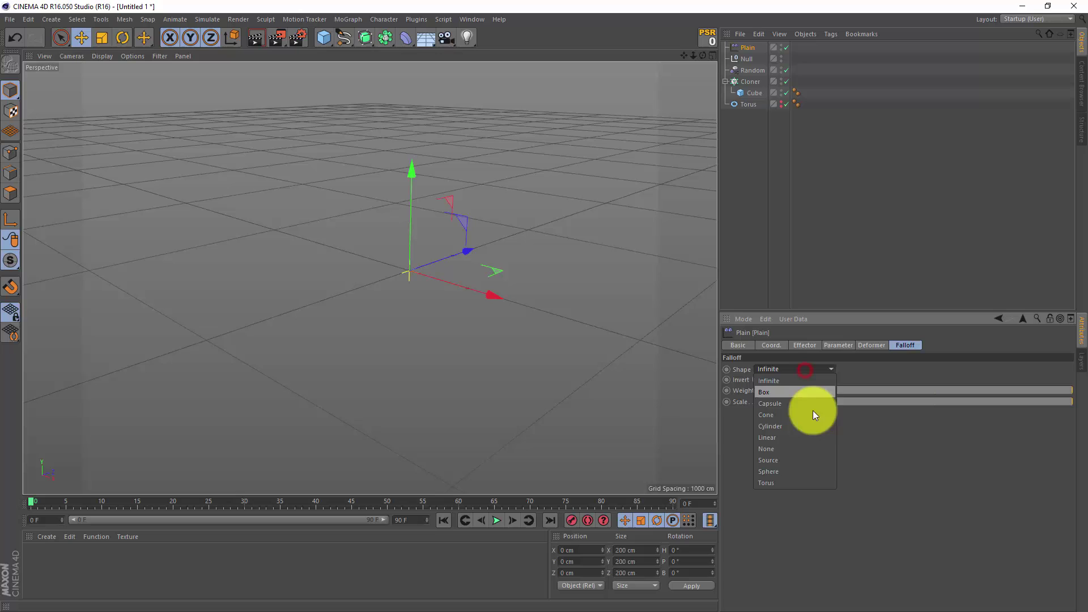
left_click(818, 471)
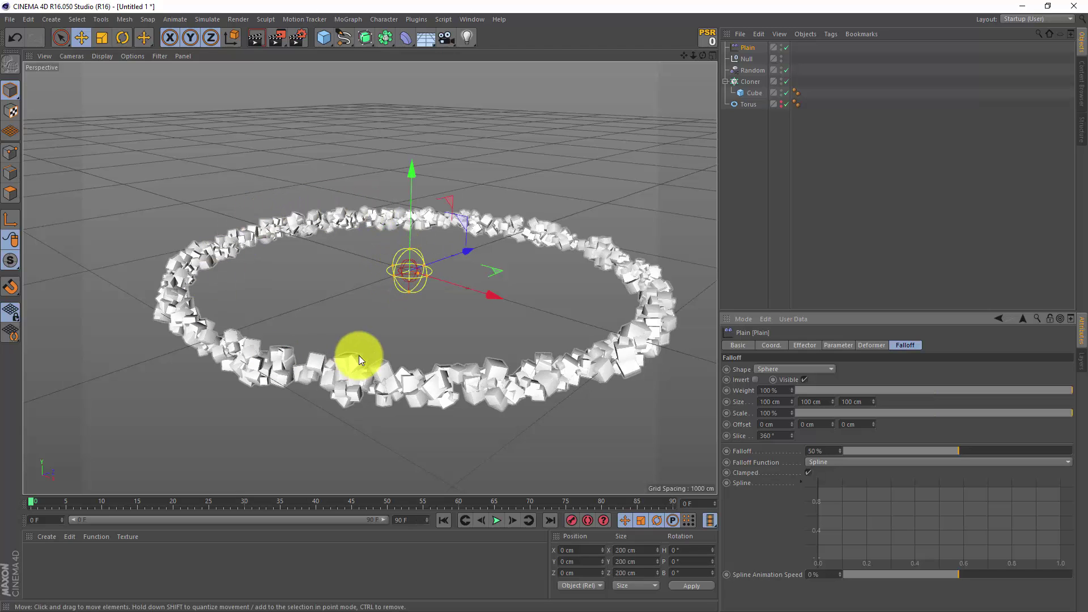
left_click(755, 379)
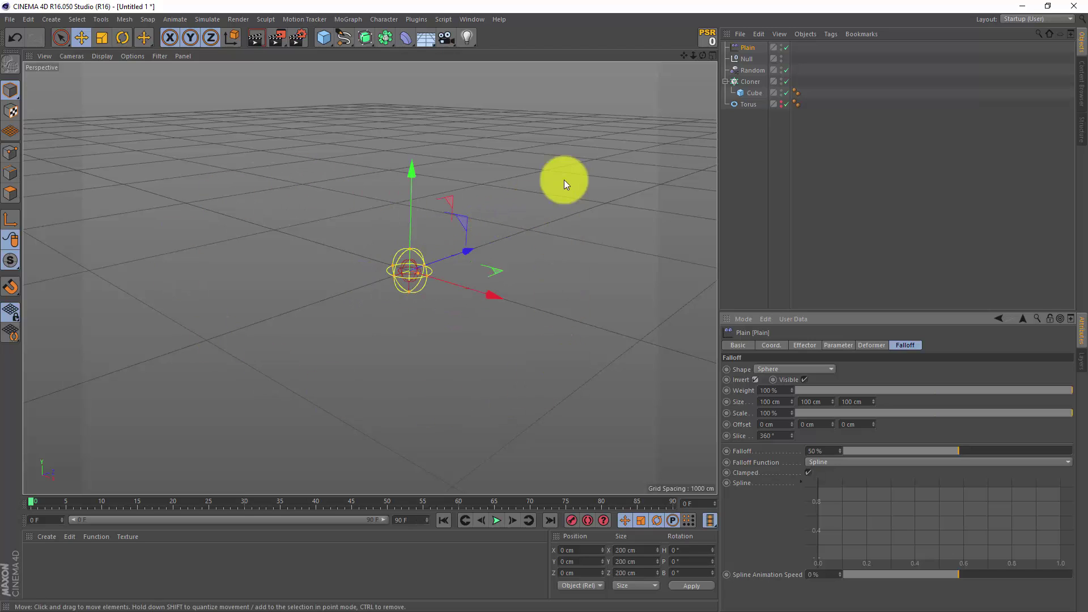
- Nest the Plain effector under the Null and move it to 1013 cm on Z
left_click(747, 48)
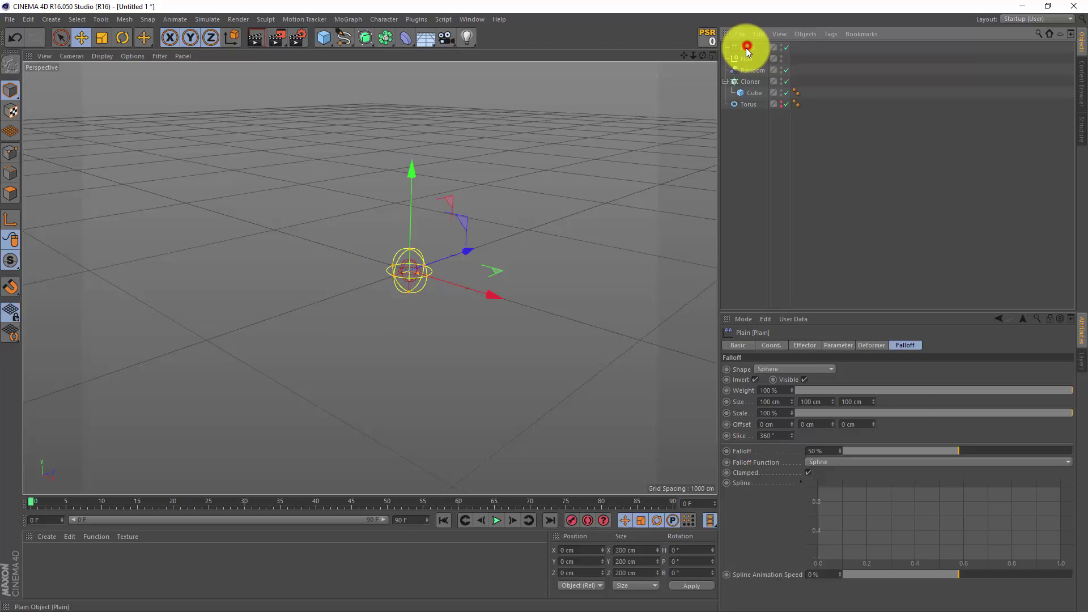
left_click_drag(747, 49, 748, 59)
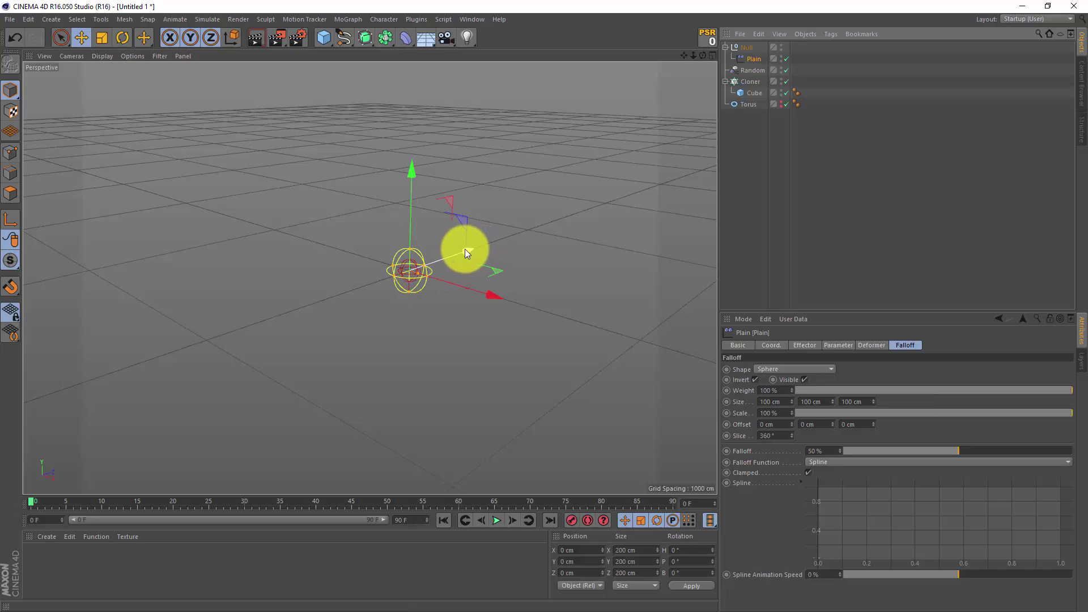
left_click_drag(466, 252, 569, 200)
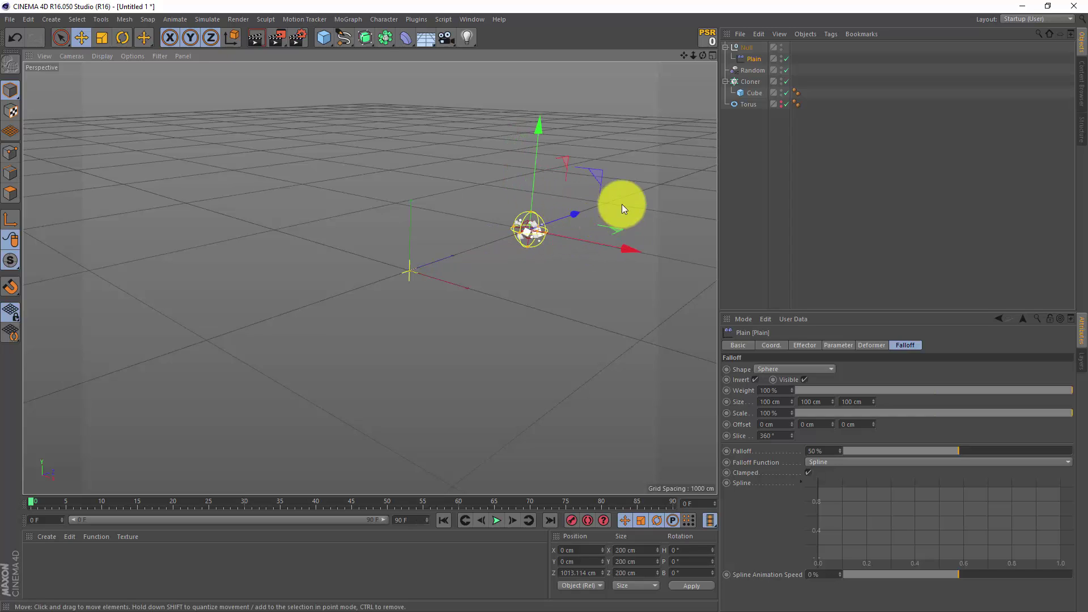
- Rotate the Null to a 14° heading
left_click(746, 48)
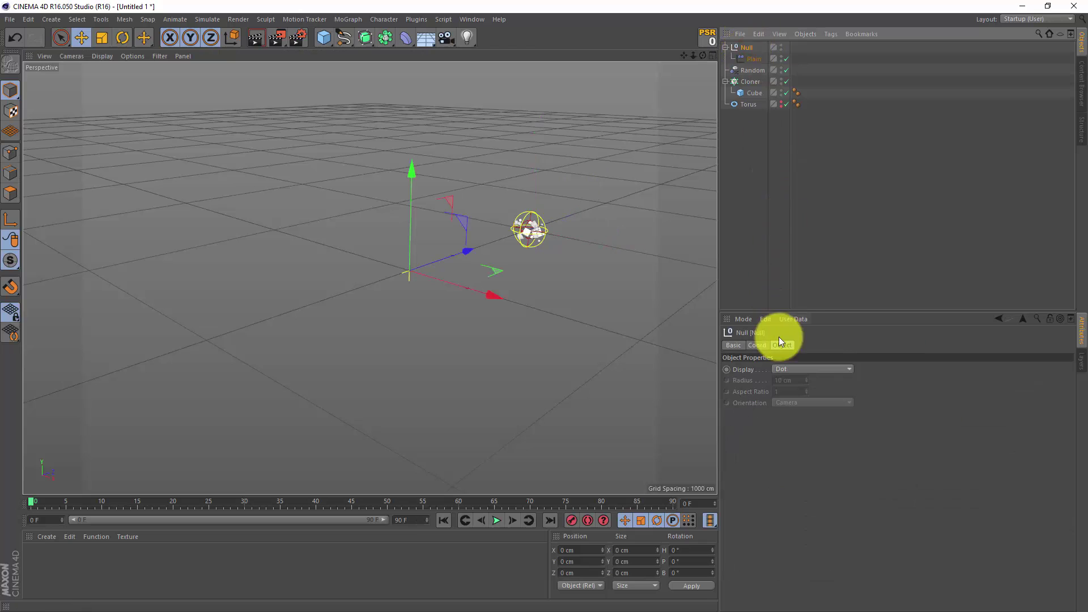
left_click(758, 345)
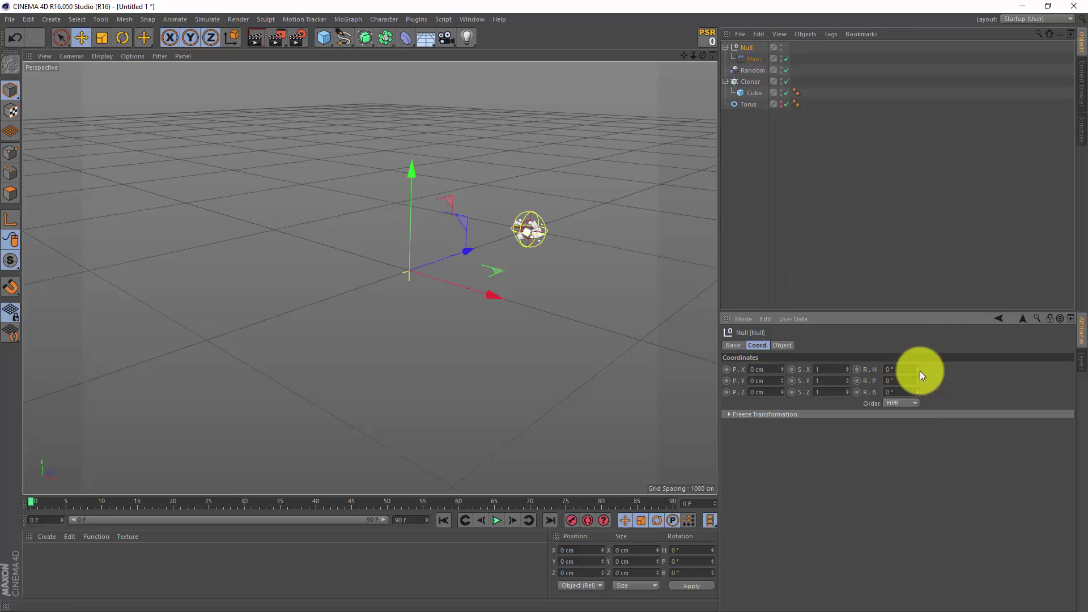
left_click_drag(922, 375, 892, 365)
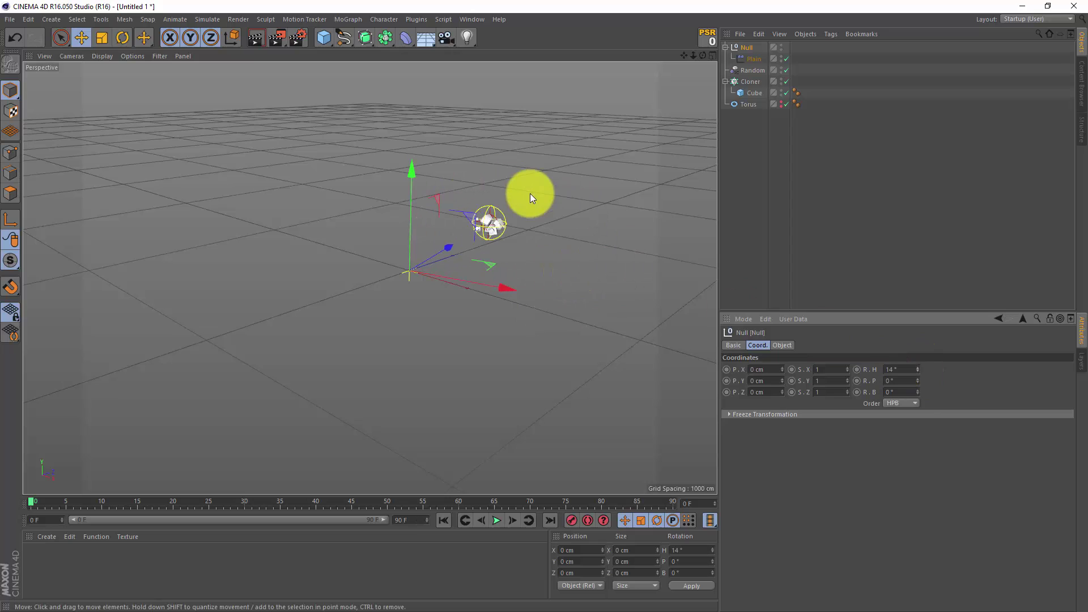
- Add a camera and reset its X, Y, Z position and heading and pitch to 0
left_click(446, 38)
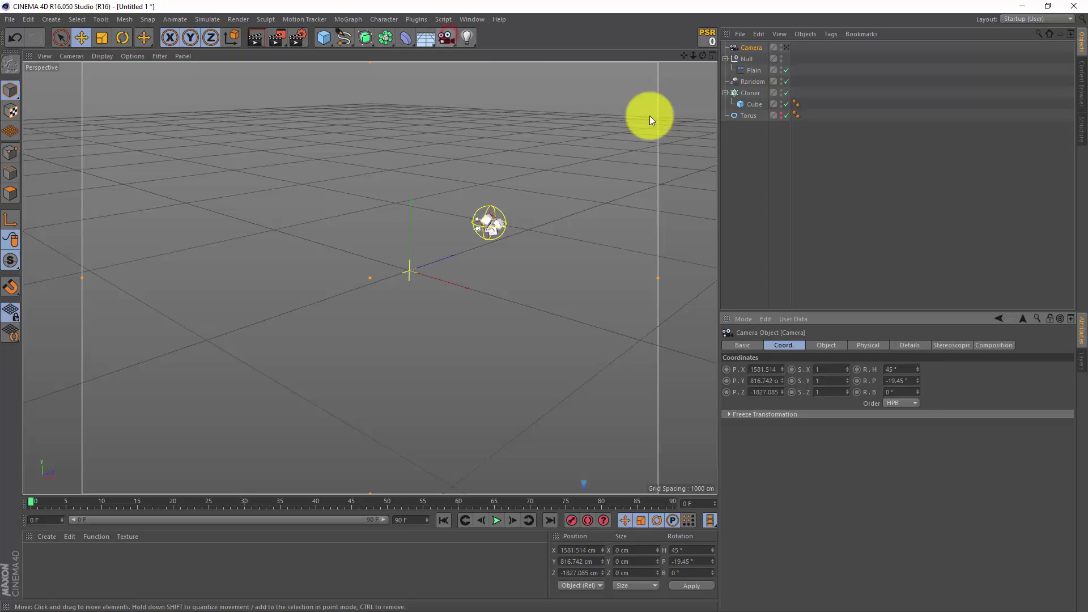
left_click(792, 344)
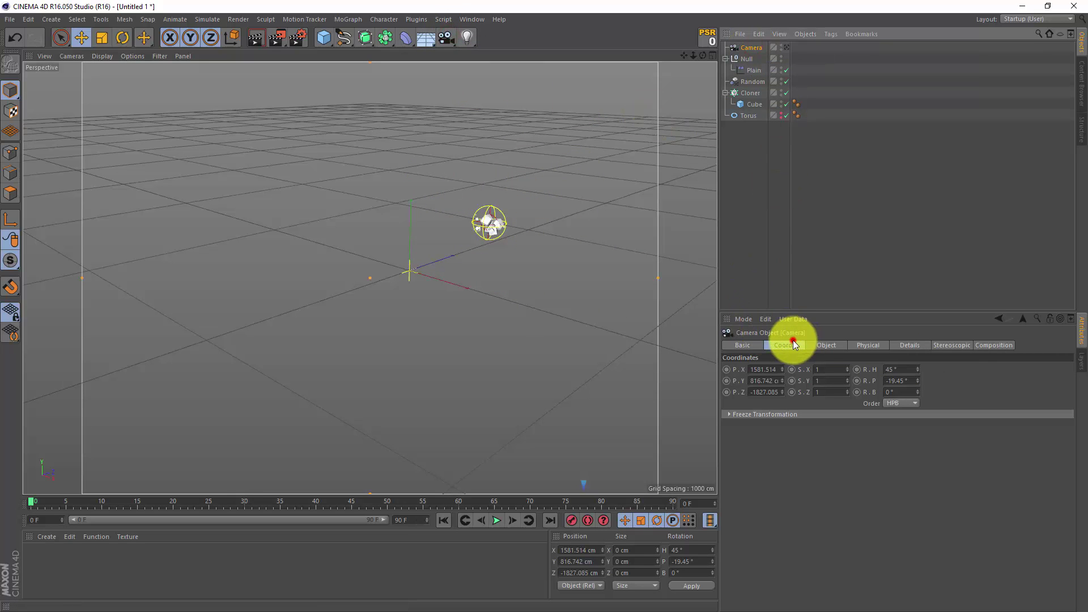
right_click(763, 369)
right_click(766, 381)
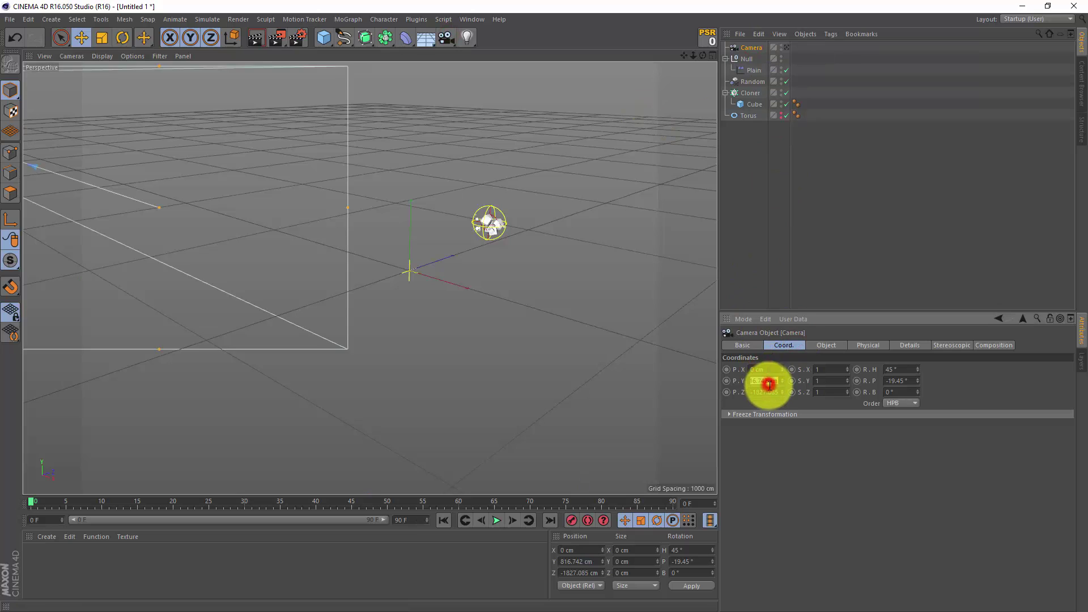
right_click(769, 391)
right_click(918, 369)
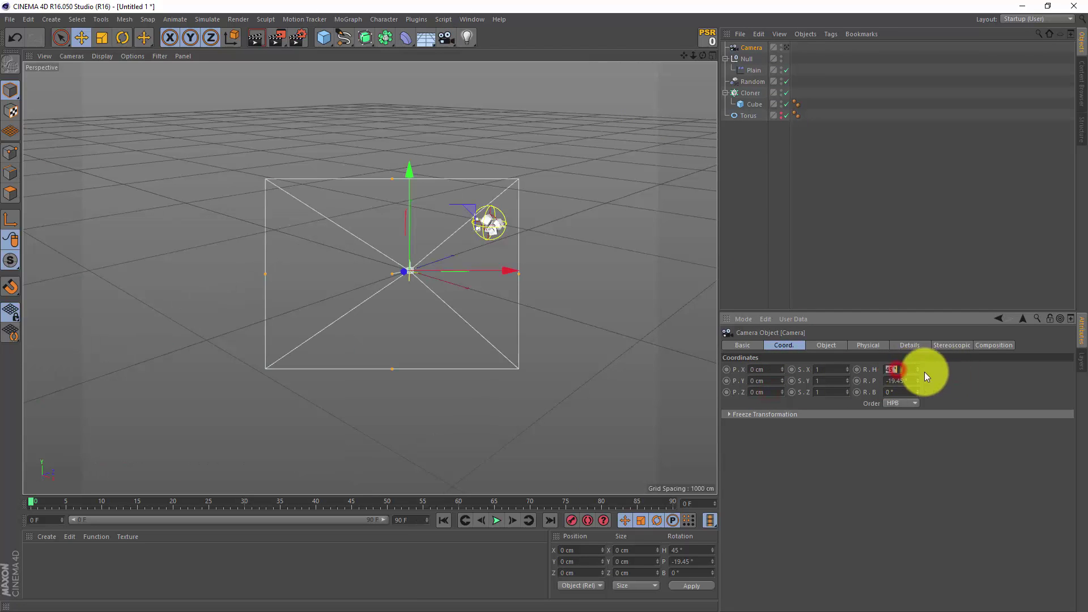
right_click(909, 380)
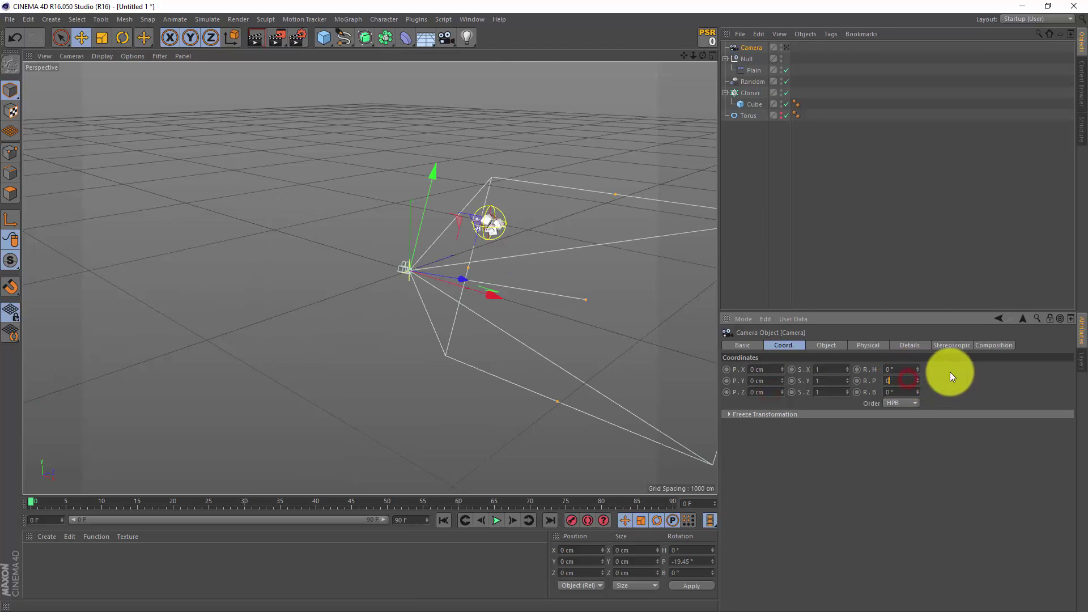
- Give the camera a Target tag aimed at the Plain effector and look through it
right_click(759, 47)
mouse_move(765, 51)
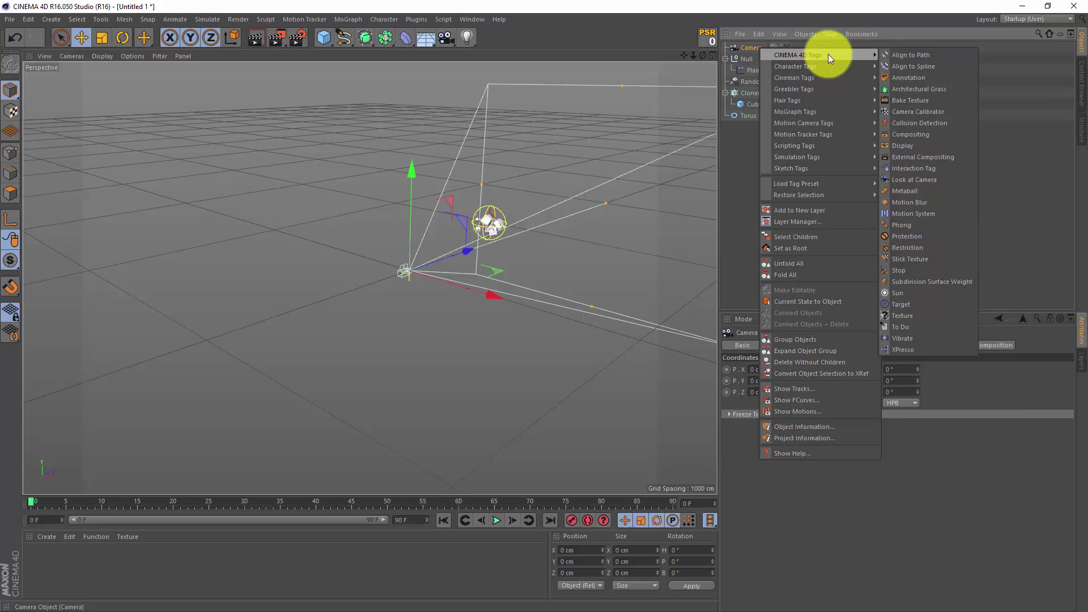
left_click(927, 304)
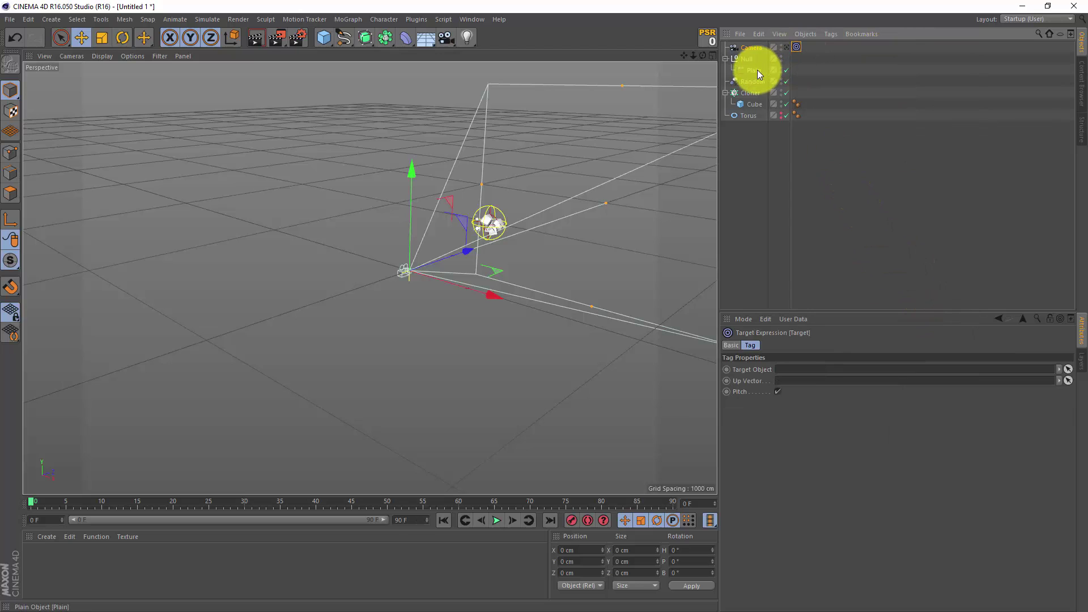
left_click_drag(757, 70, 803, 367)
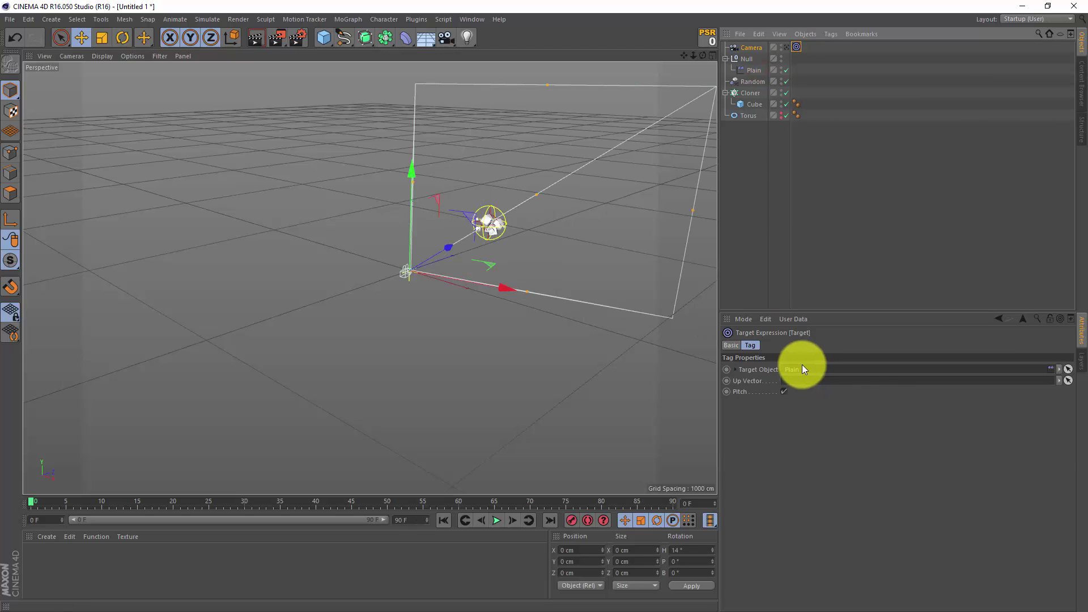
left_click(786, 46)
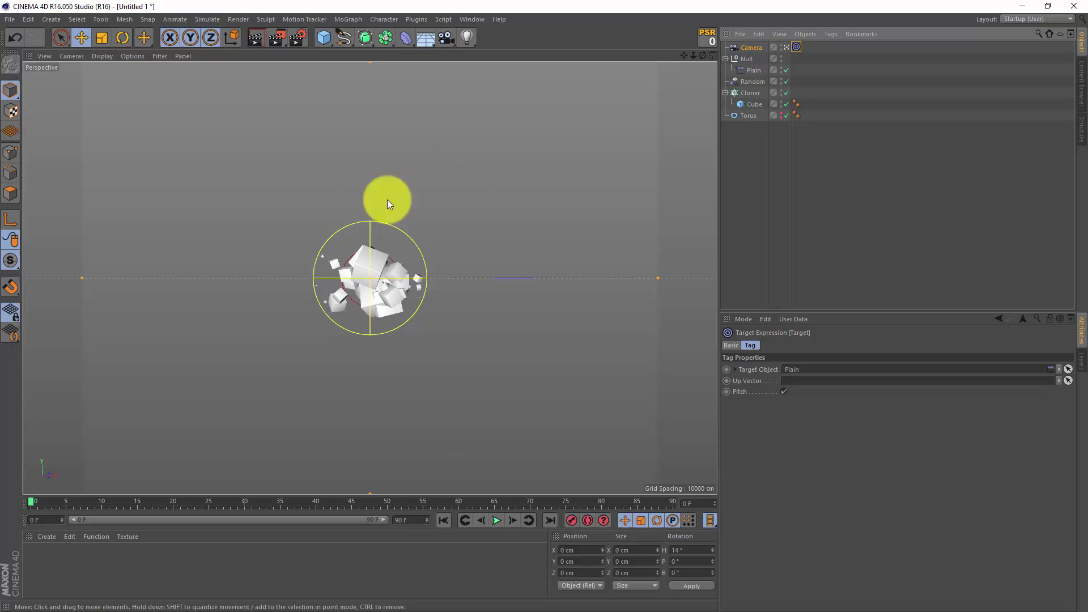
- Set the render output resolution to 1280 x 720
left_click(298, 37)
double_click(244, 57)
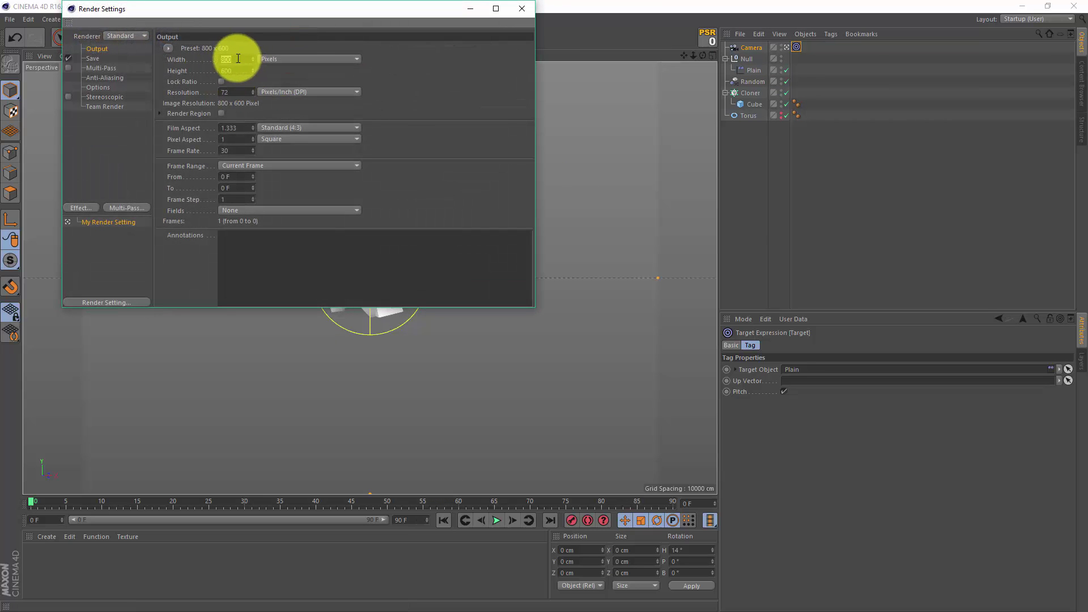
key("BackSpace")
type("1280")
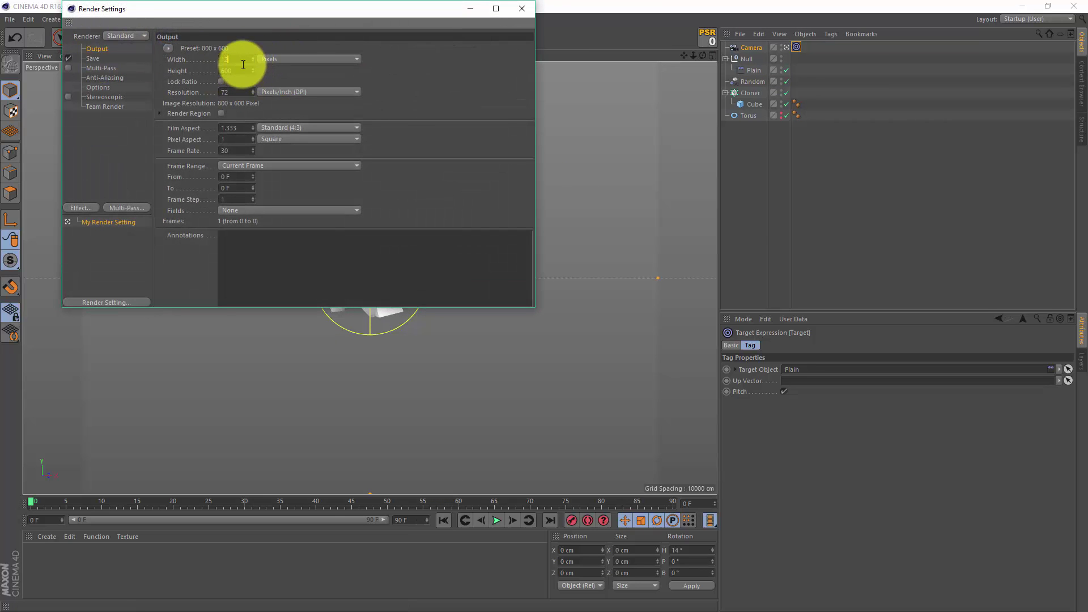
left_click(239, 69)
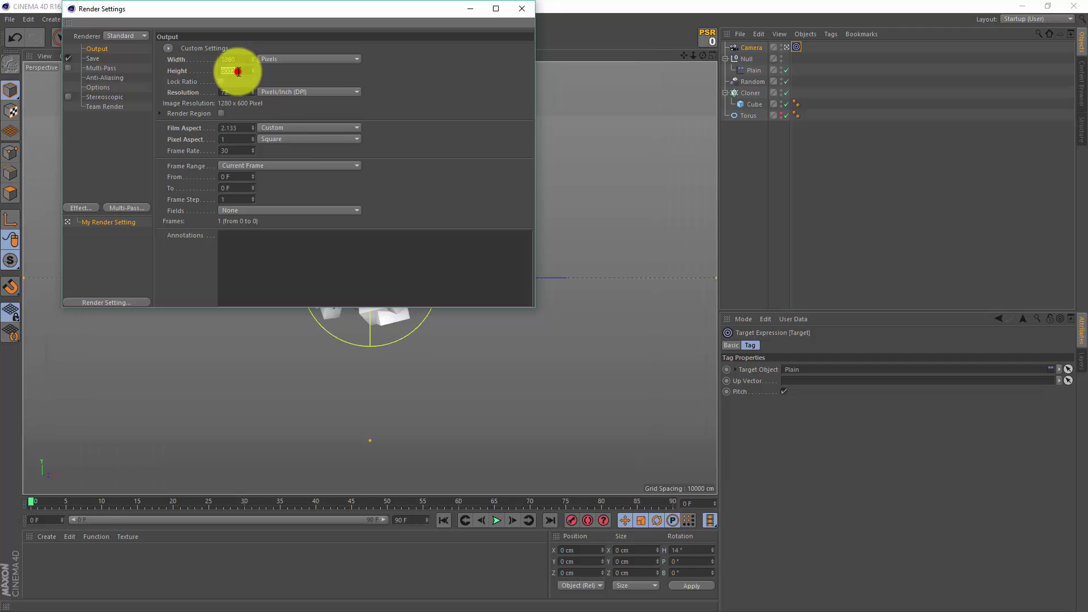
double_click(240, 70)
type("720")
left_click(415, 81)
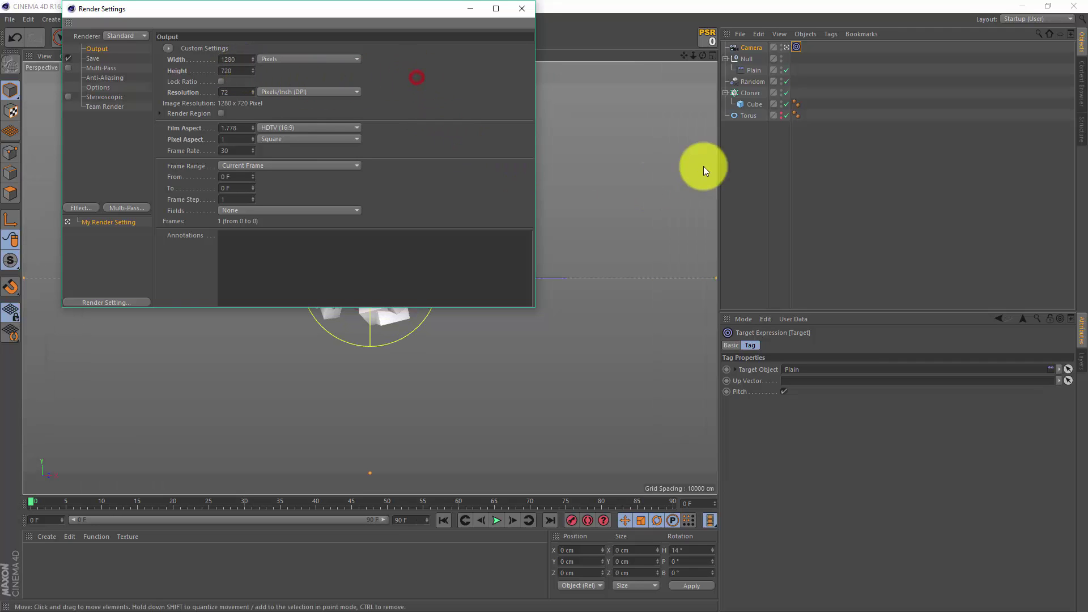
- Add an Ambient Occlusion render effect and close Render Settings
left_click(89, 208)
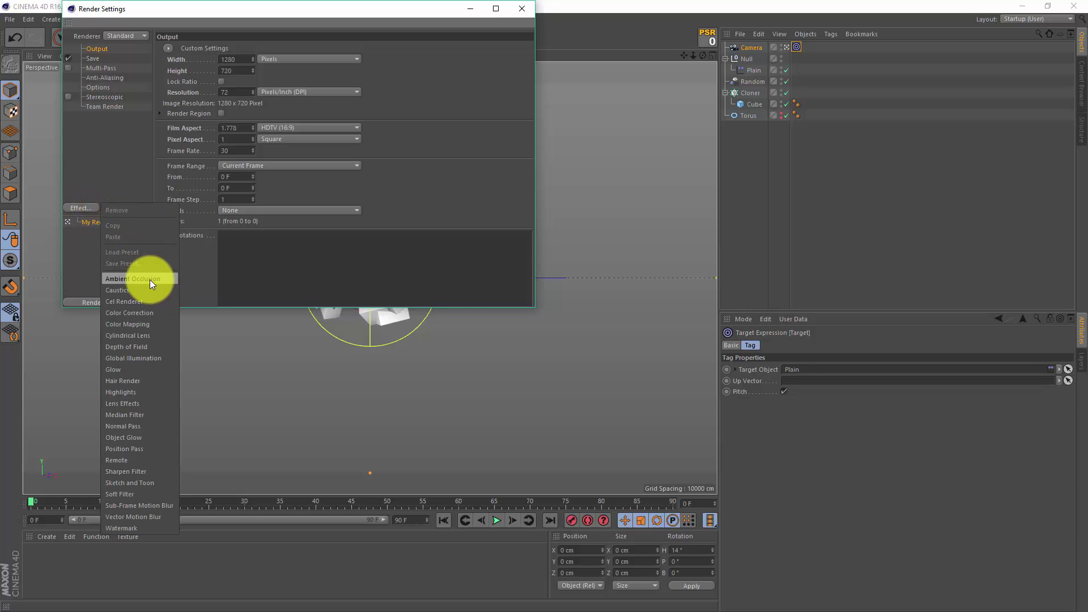
left_click(149, 280)
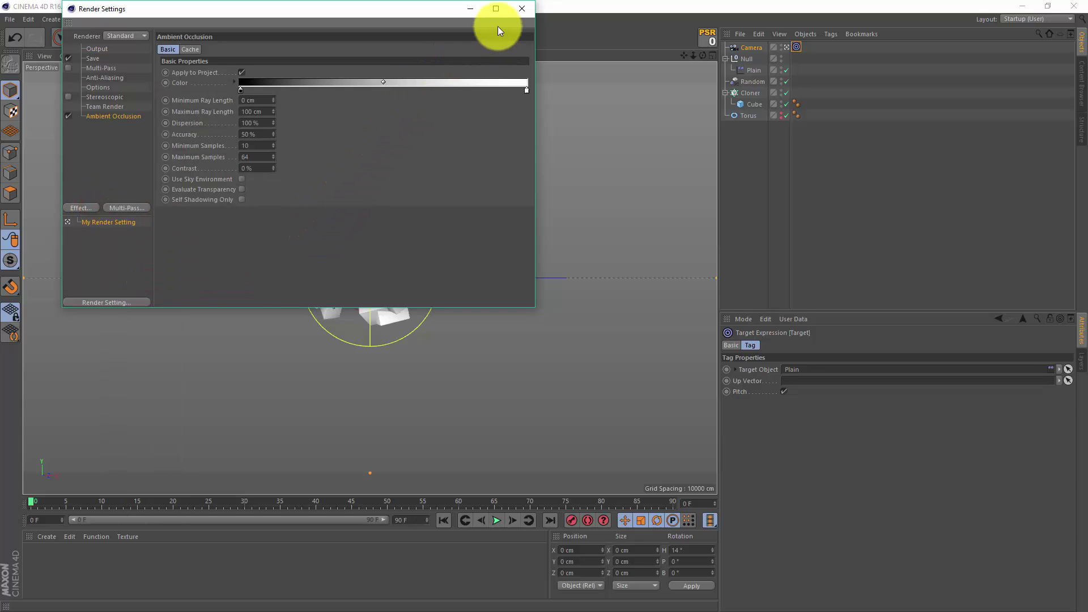
left_click(521, 8)
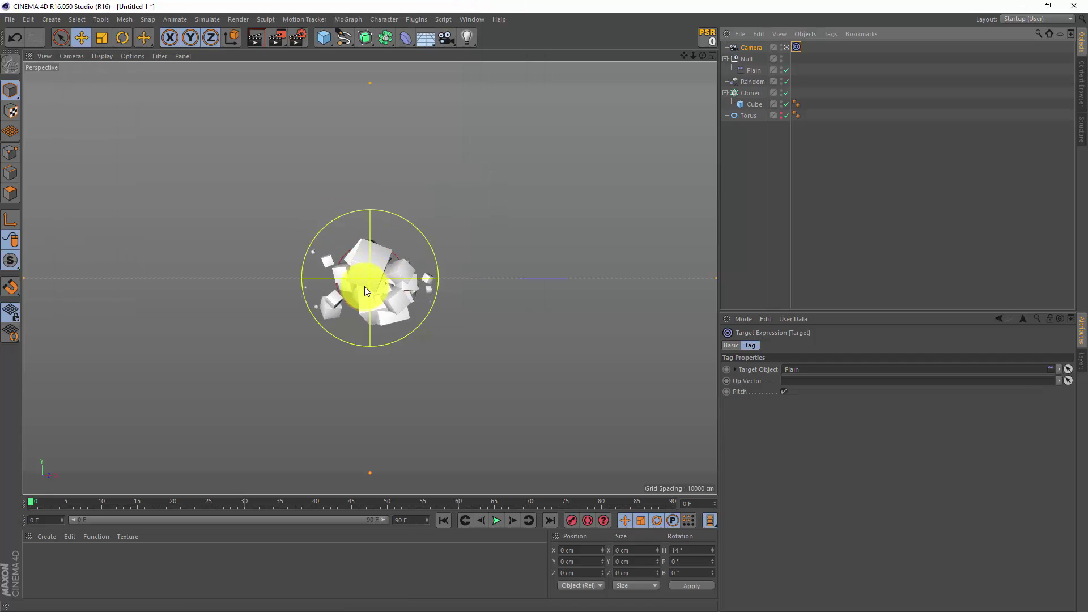
- Create a new material named Mat, apply it to the Cube, and render the view to preview
double_click(44, 562)
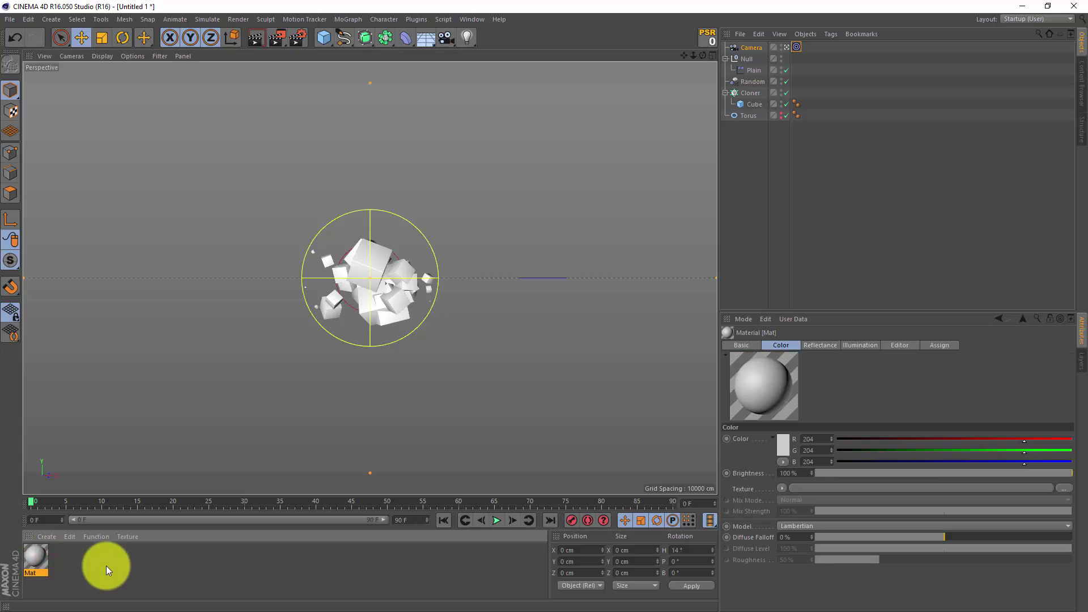
left_click_drag(40, 559, 750, 104)
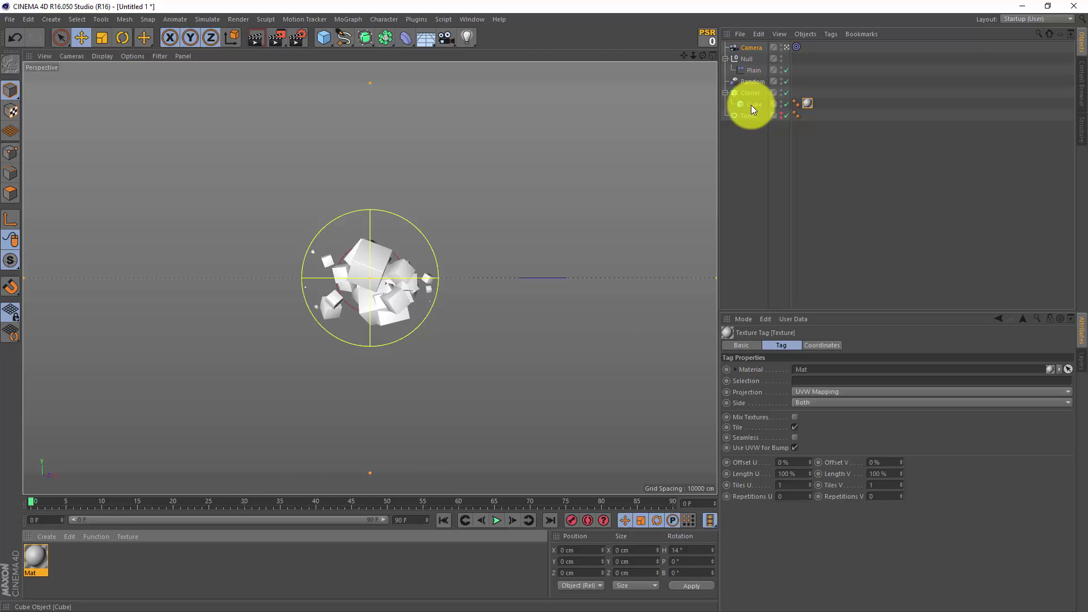
left_click(260, 39)
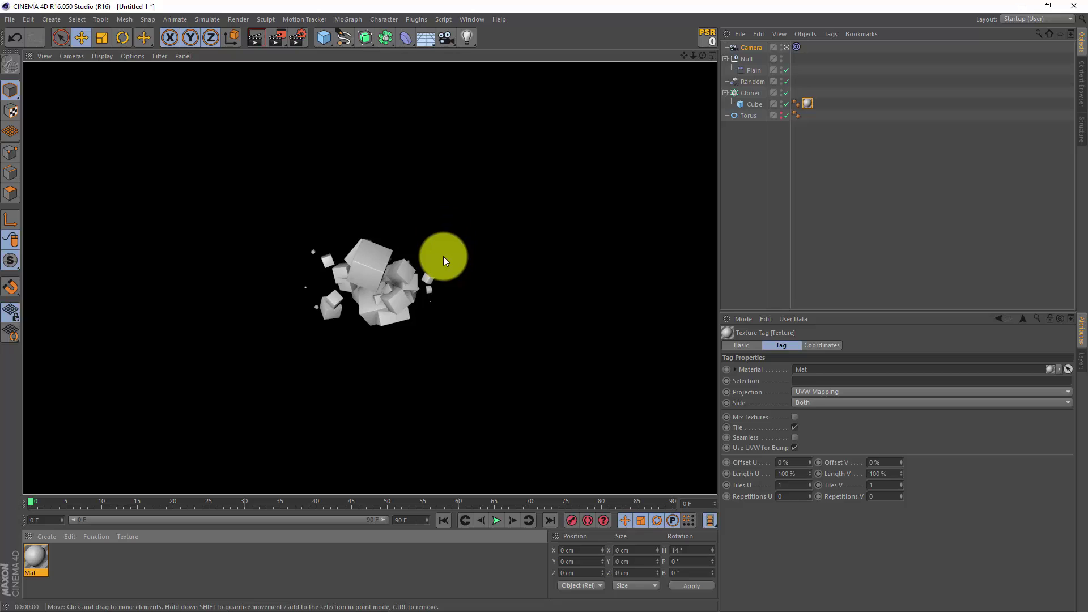
double_click(404, 520)
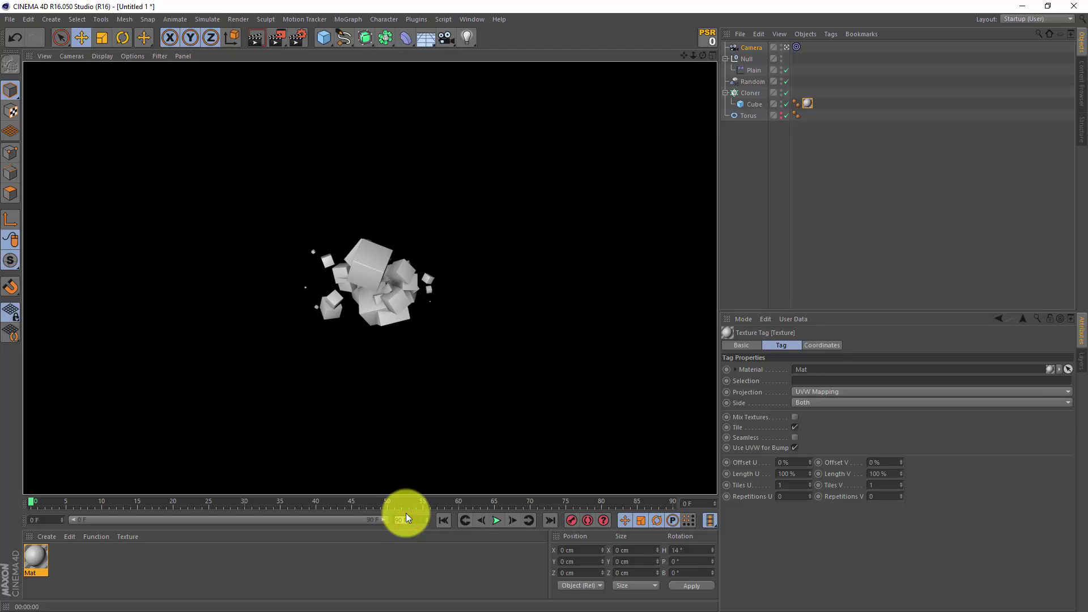
- Set the animation end frame to 300 and show the full 0–300 range
type("300")
left_click(401, 557)
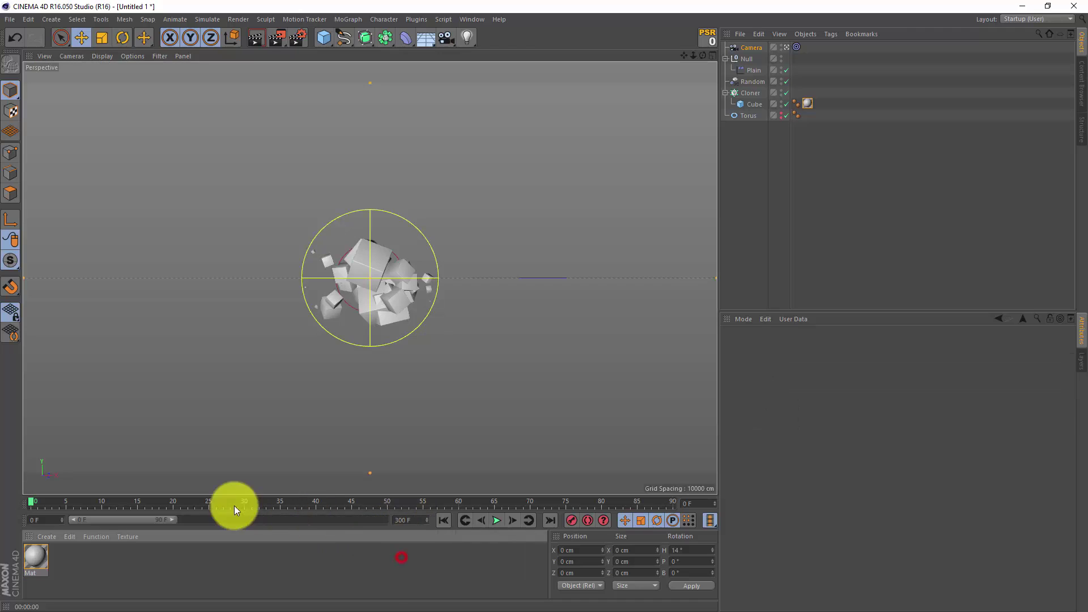
left_click_drag(170, 520, 443, 523)
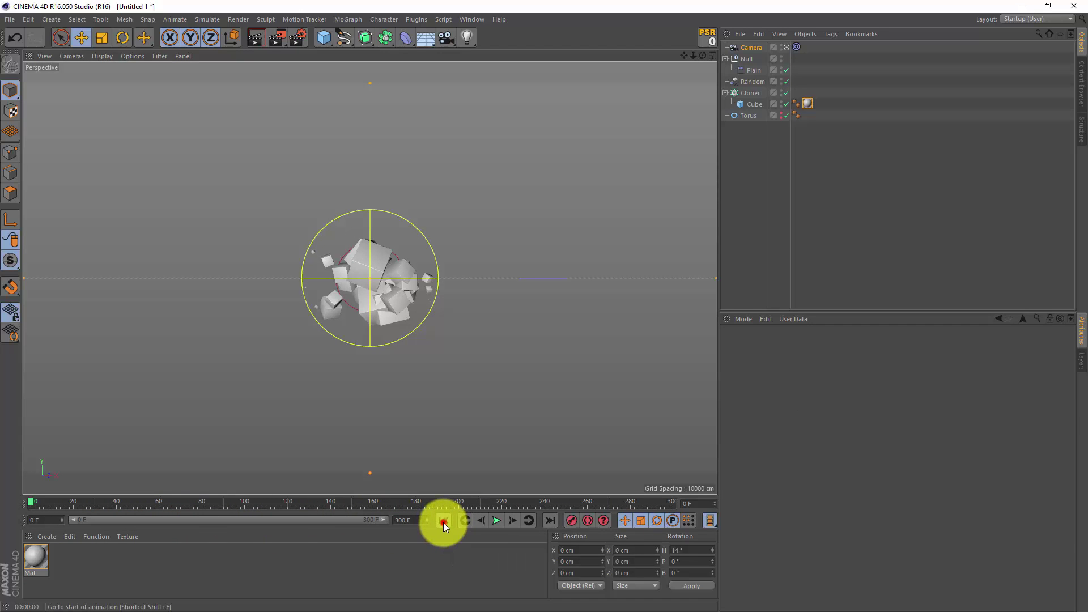
- Keyframe the Null's heading at 0° on frame 0 and 360° on frame 300
left_click(746, 59)
right_click(894, 369)
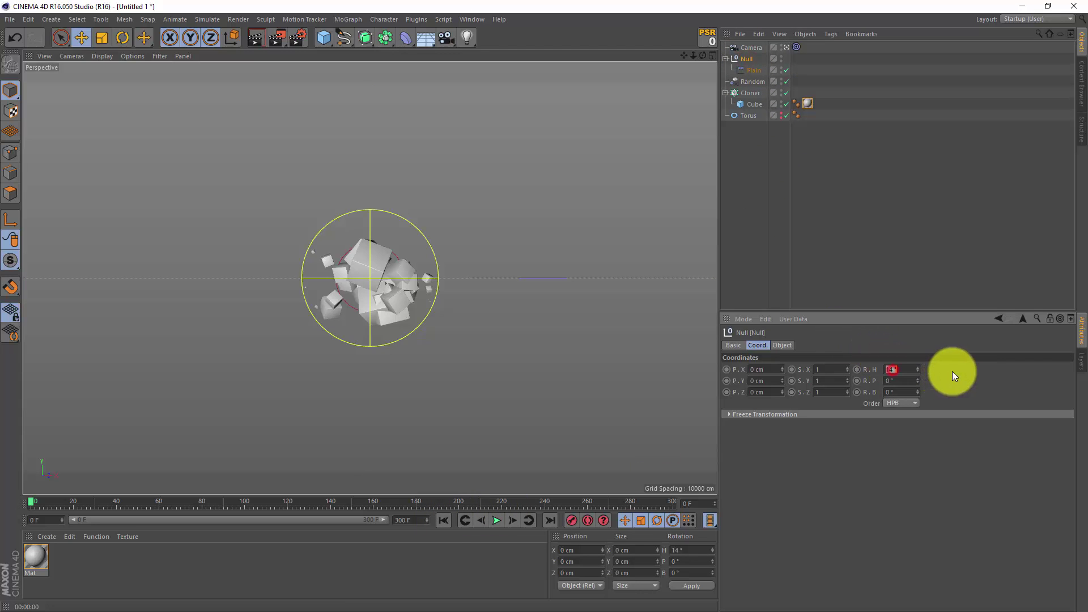
left_click(857, 370)
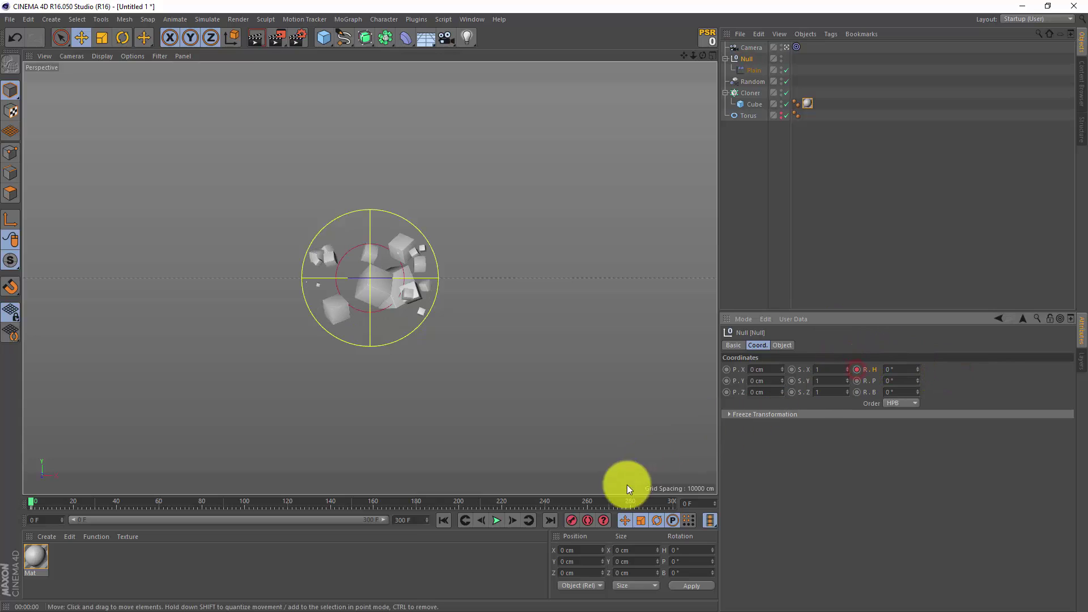
left_click(550, 520)
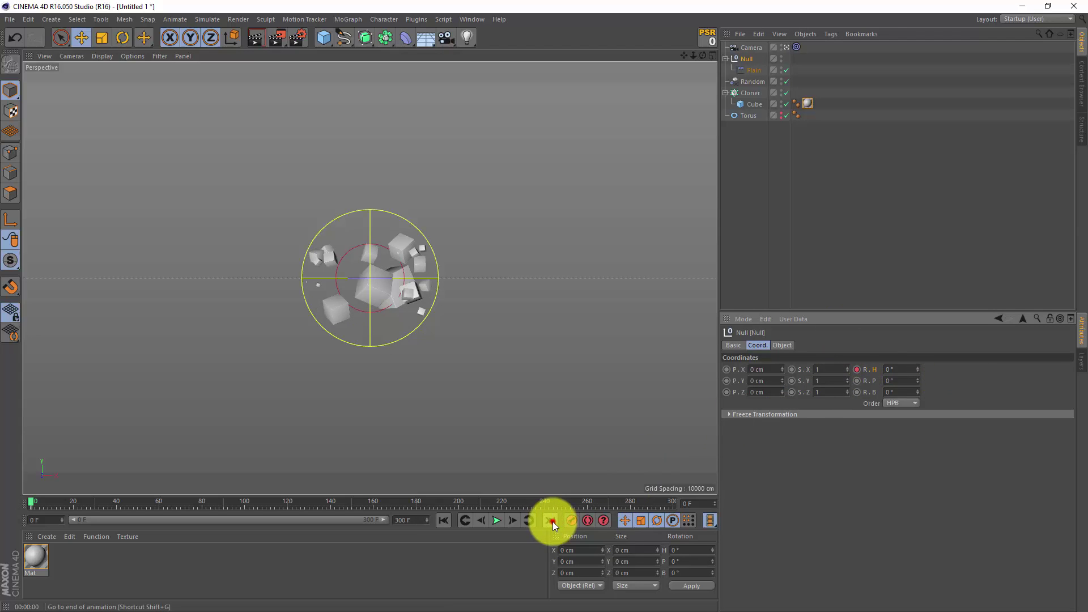
left_click(892, 369)
type("360")
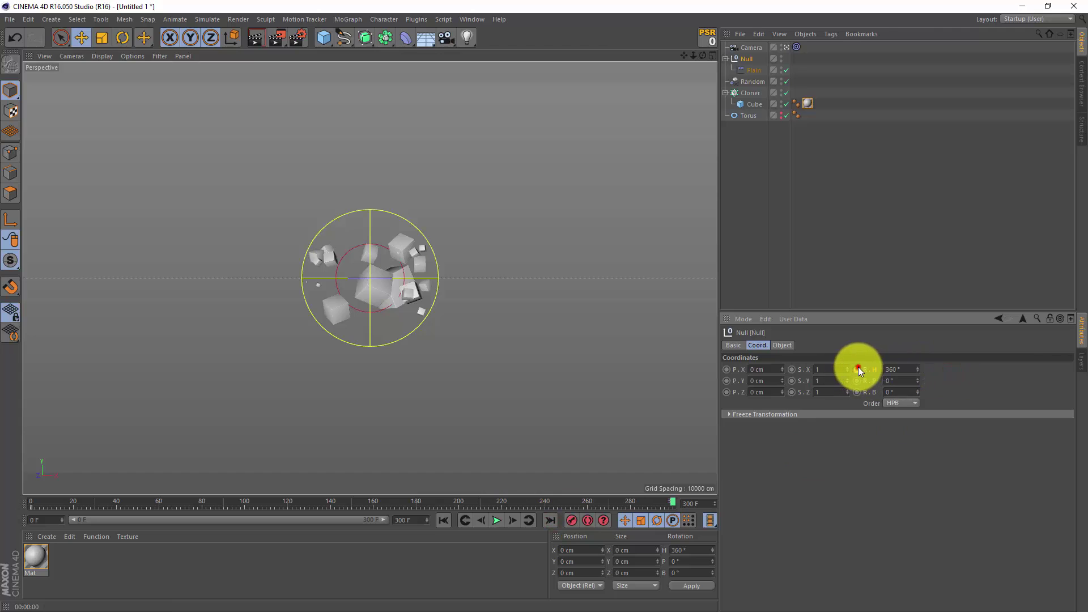
- Set the interpolation of both heading keys (frames 0 and 300) to Linear
left_click(32, 504)
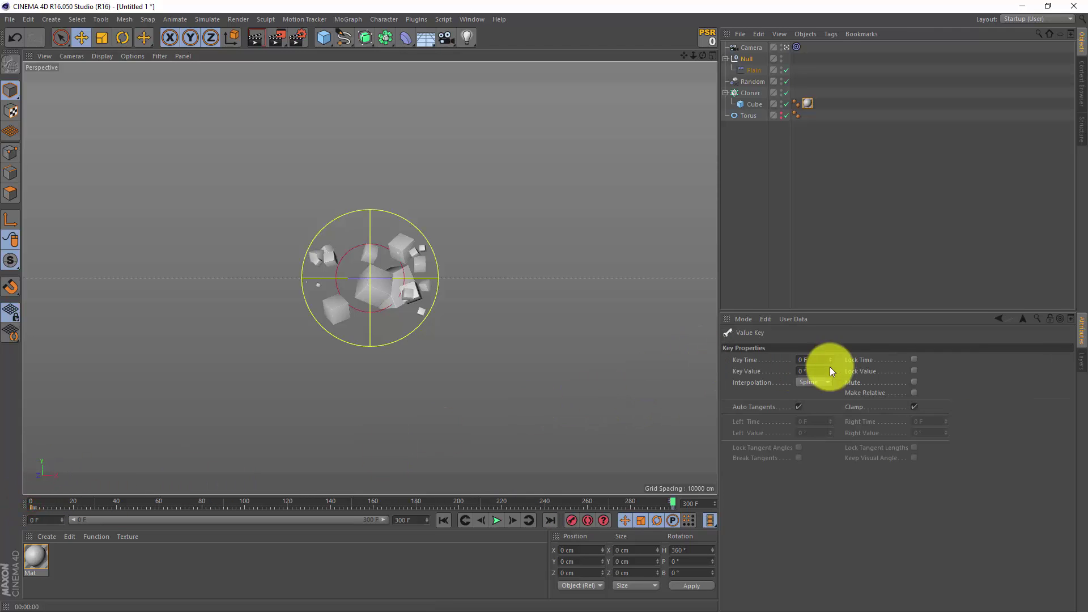
left_click(803, 383)
left_click(812, 402)
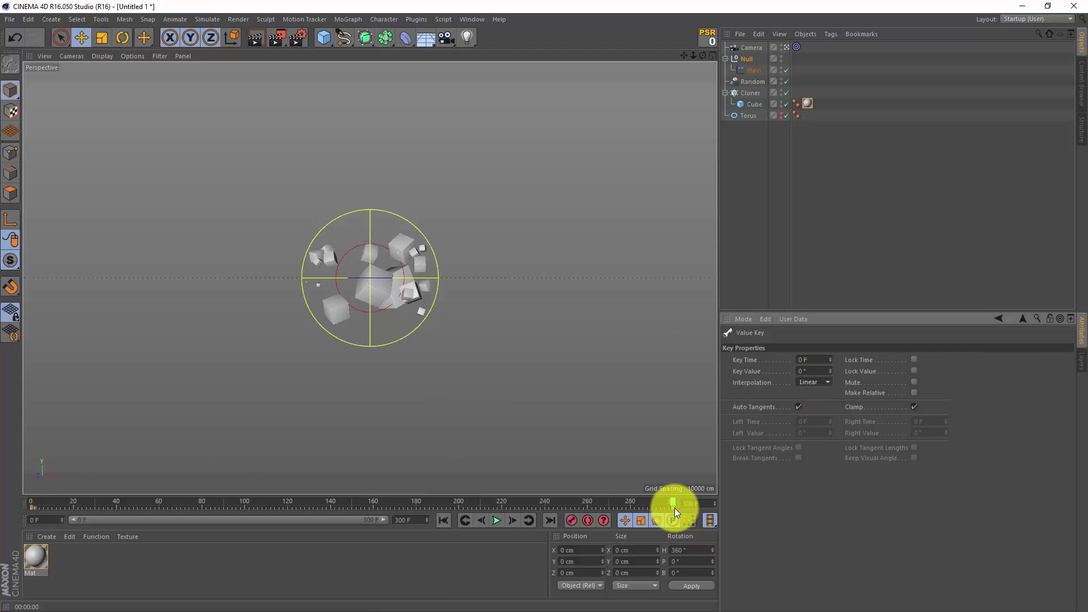
left_click(675, 508)
left_click(810, 383)
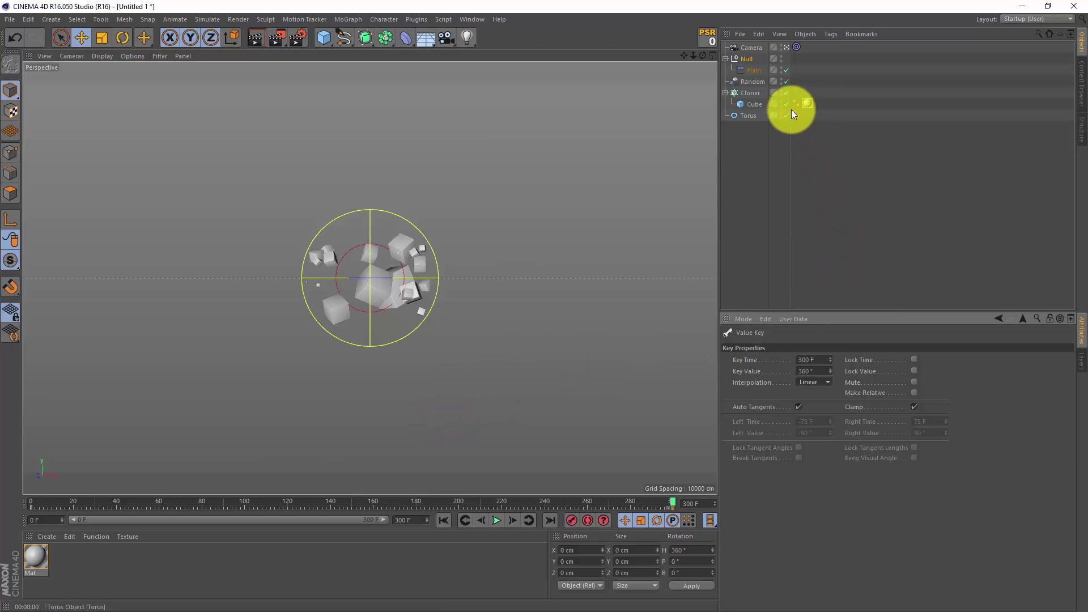
- Enlarge the Plain effector's falloff scale to about 199% and set the Cloner count to 1600
left_click(754, 70)
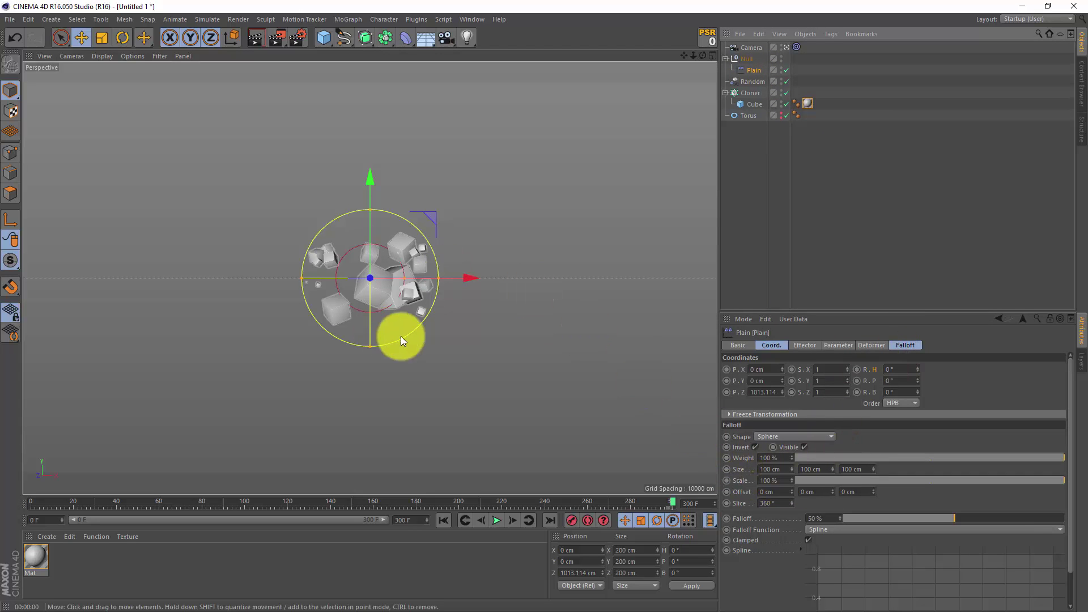
left_click_drag(792, 480, 774, 478)
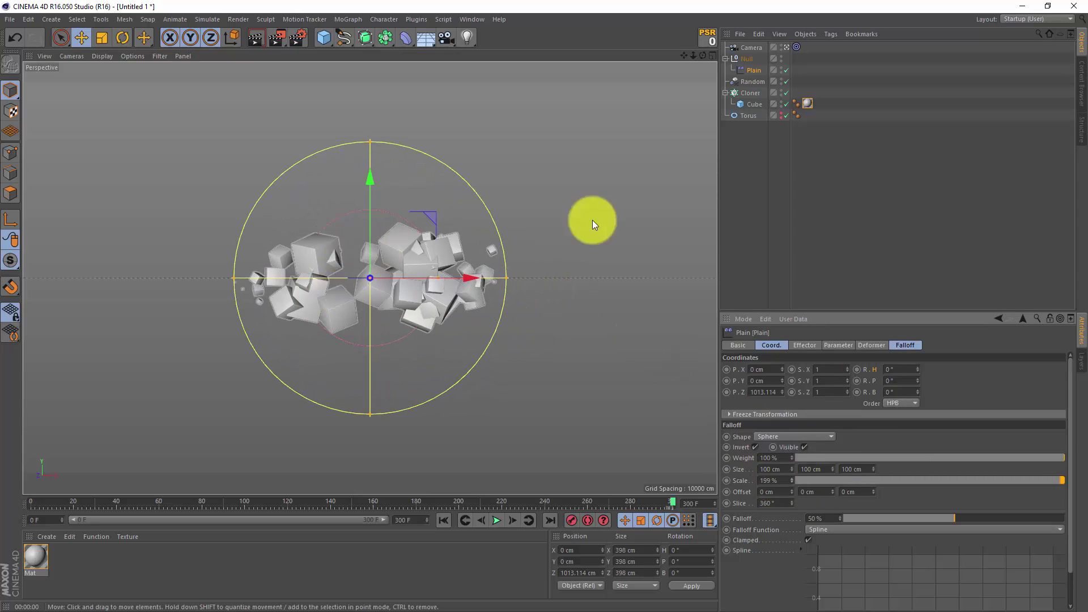
left_click(747, 93)
double_click(785, 473)
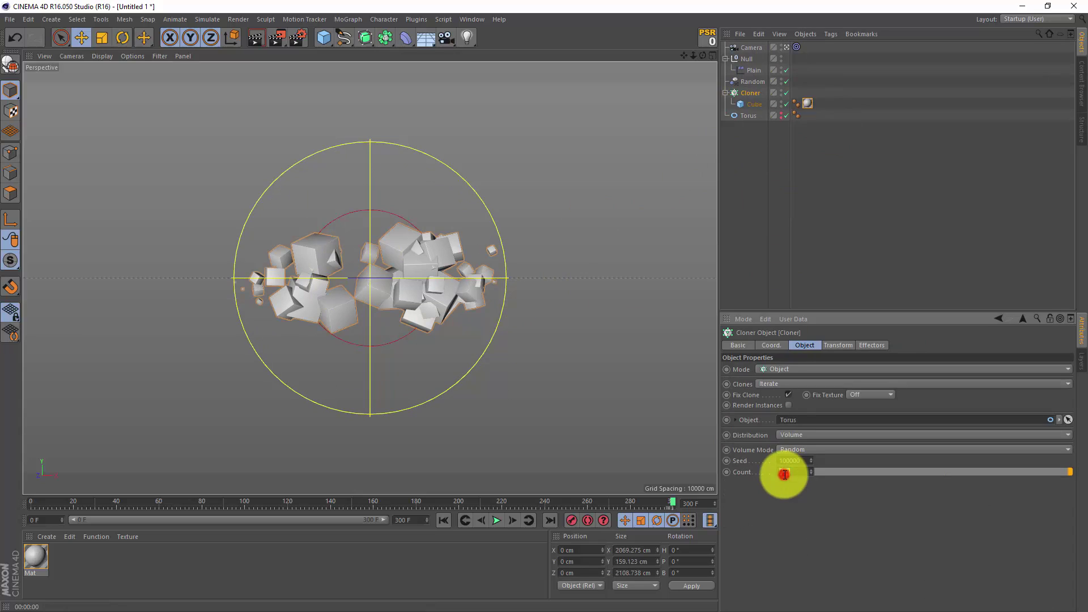
type("1600")
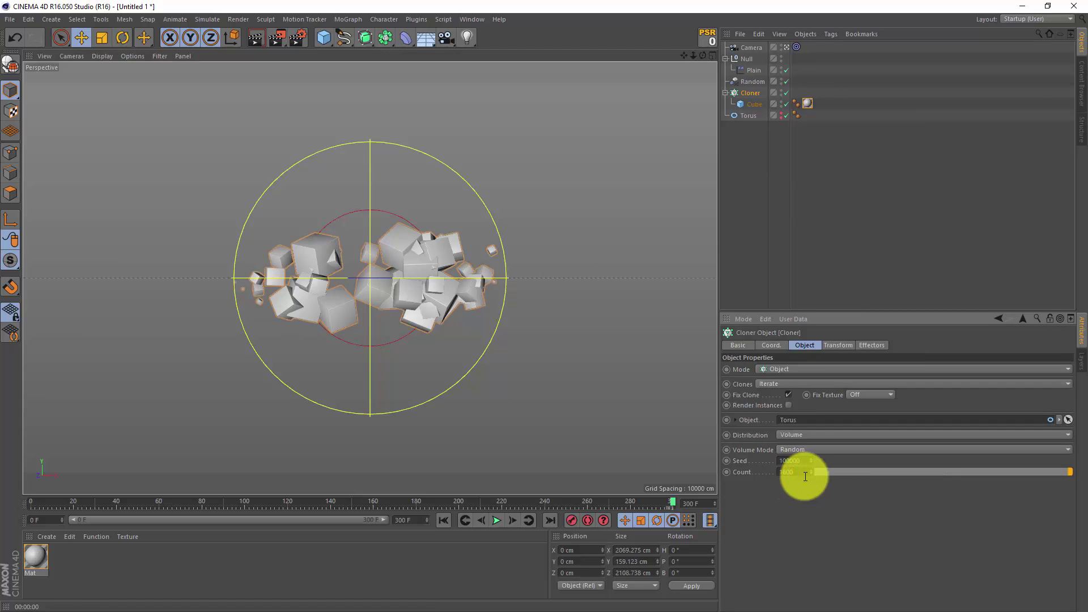
left_click(804, 499)
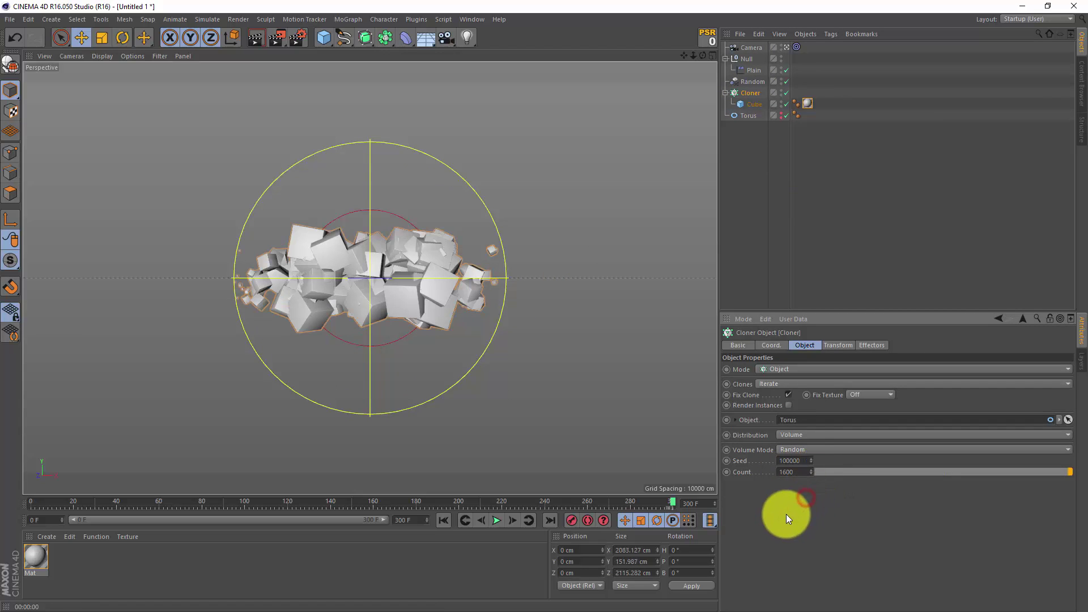
- Play the animation from frame 0 and pause it around frame 91
left_click(444, 519)
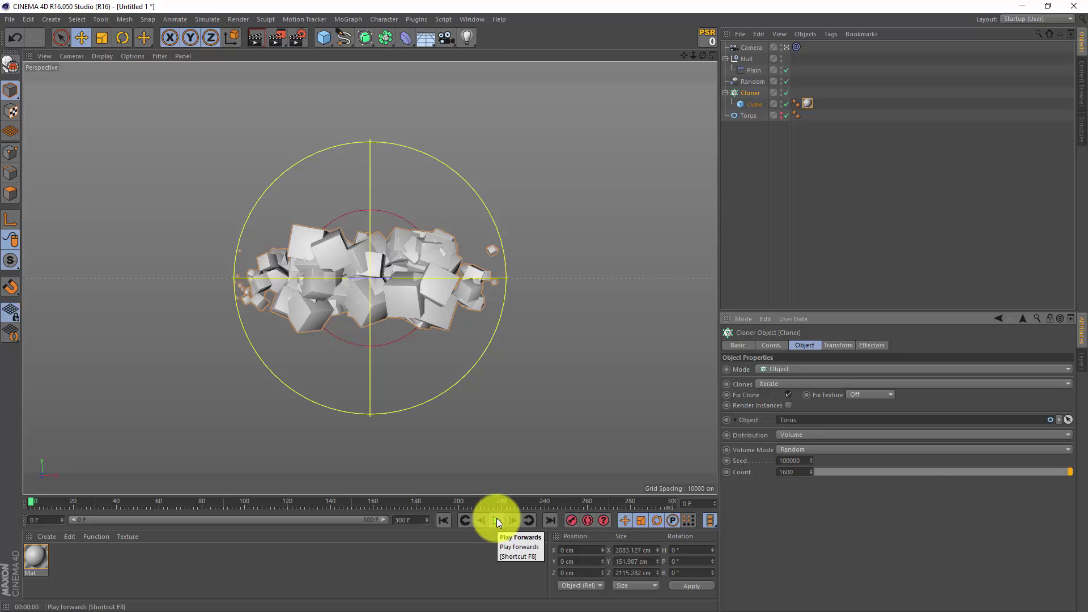
left_click(496, 520)
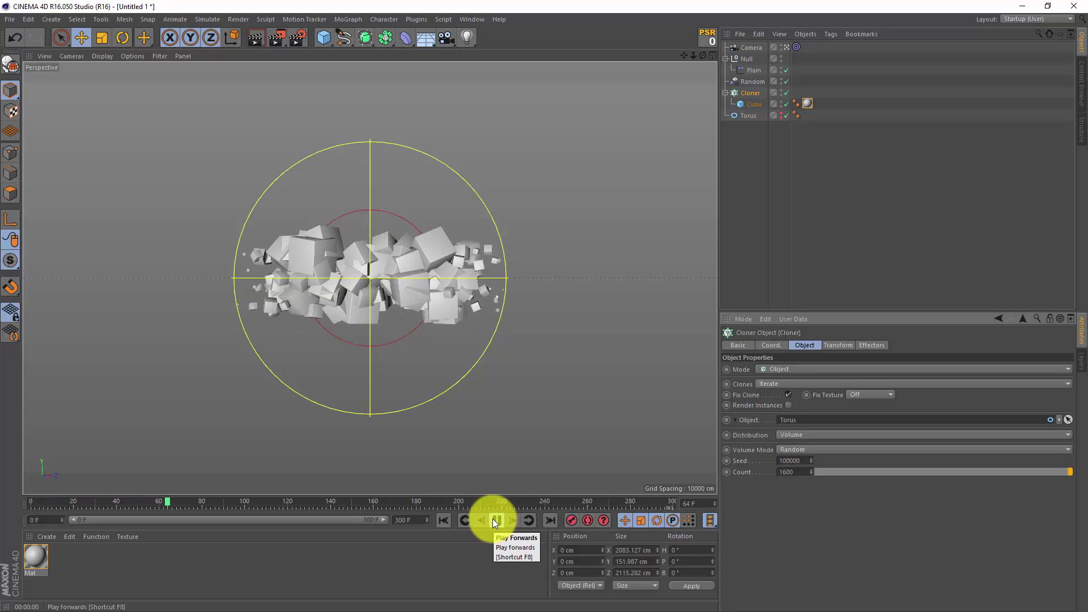
left_click(496, 519)
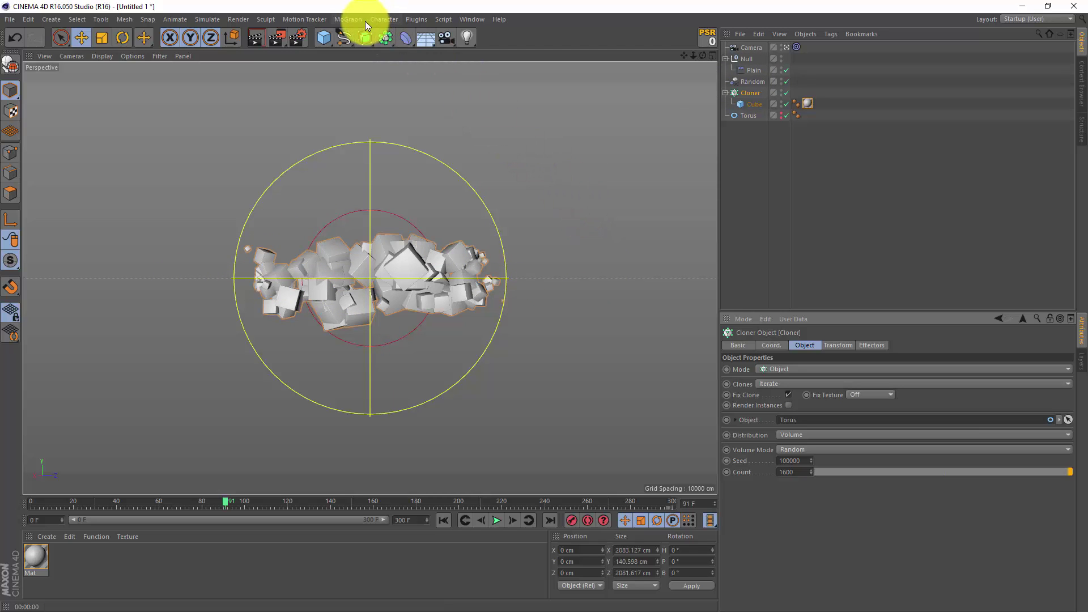
- Add a MoGraph Delay effector to the selected Cloner
left_click(745, 93)
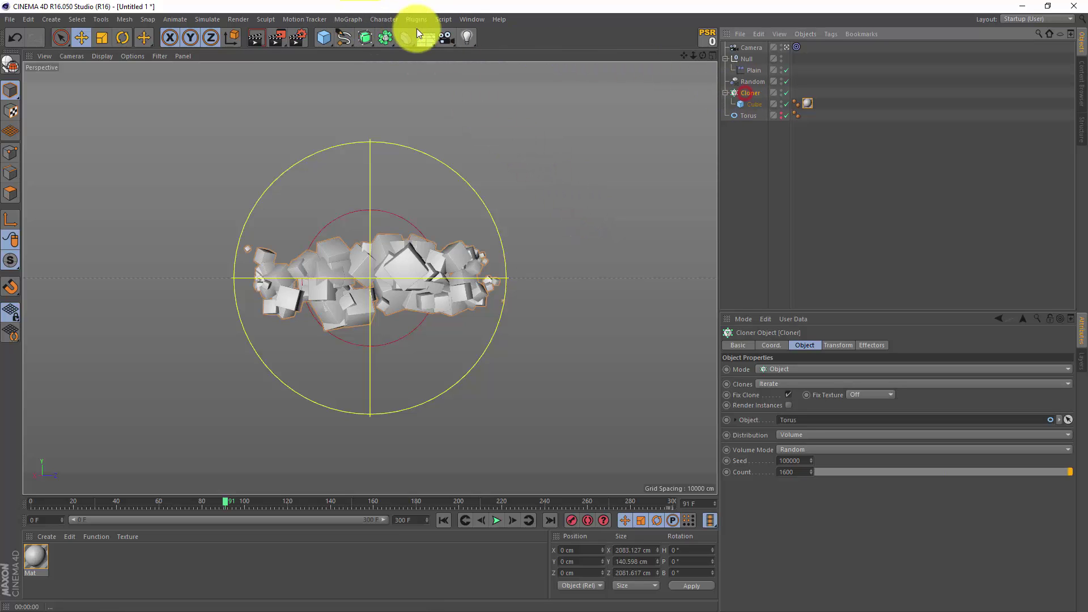
left_click(359, 19)
mouse_move(376, 35)
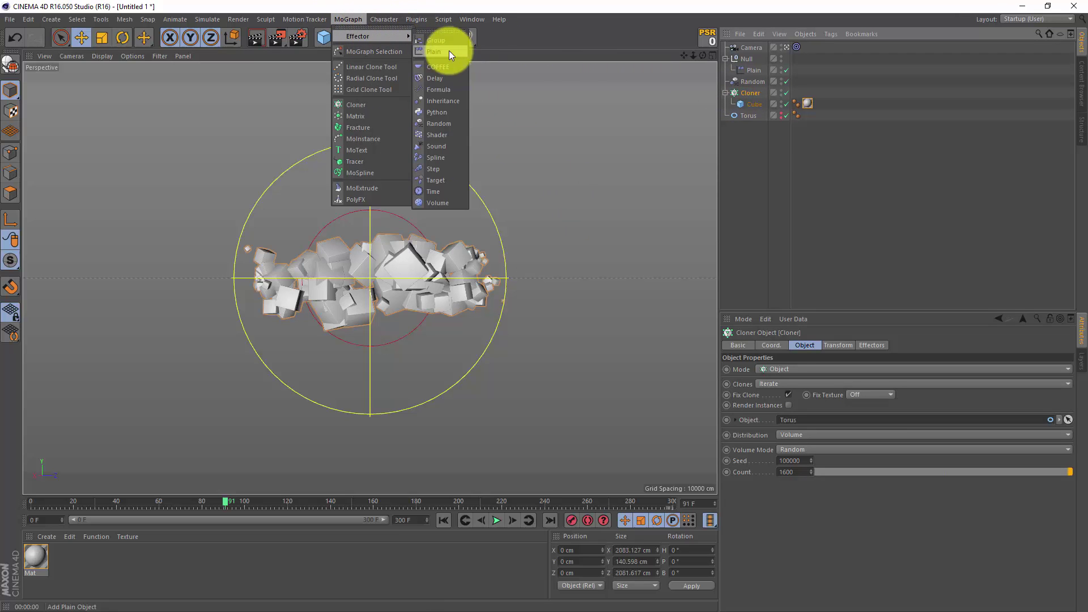
left_click(449, 80)
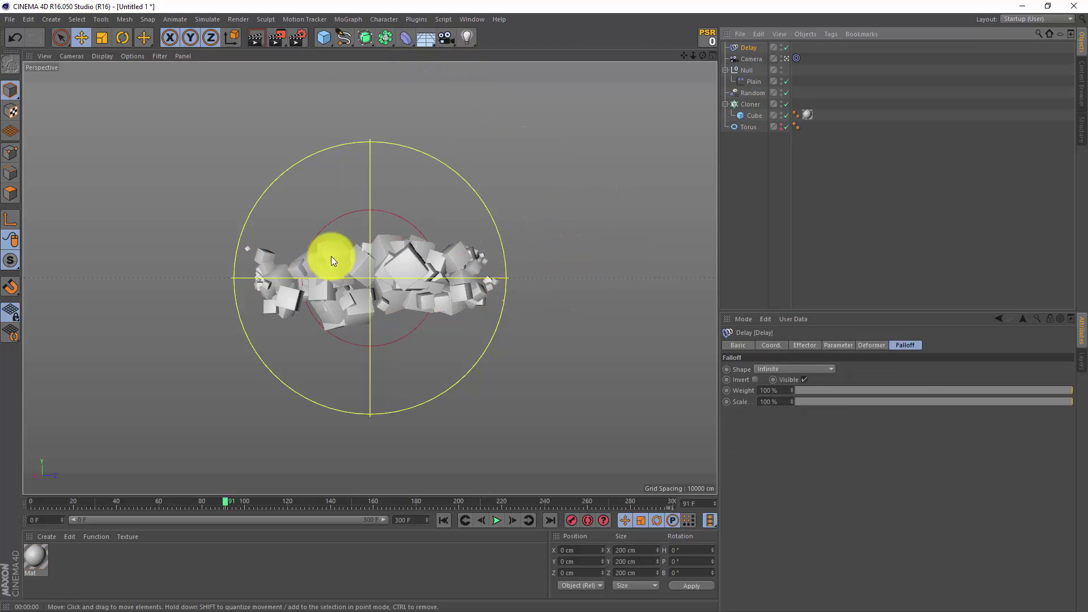
- Switch the Delay effector's mode from Blend to Spring with 60% strength
left_click(802, 346)
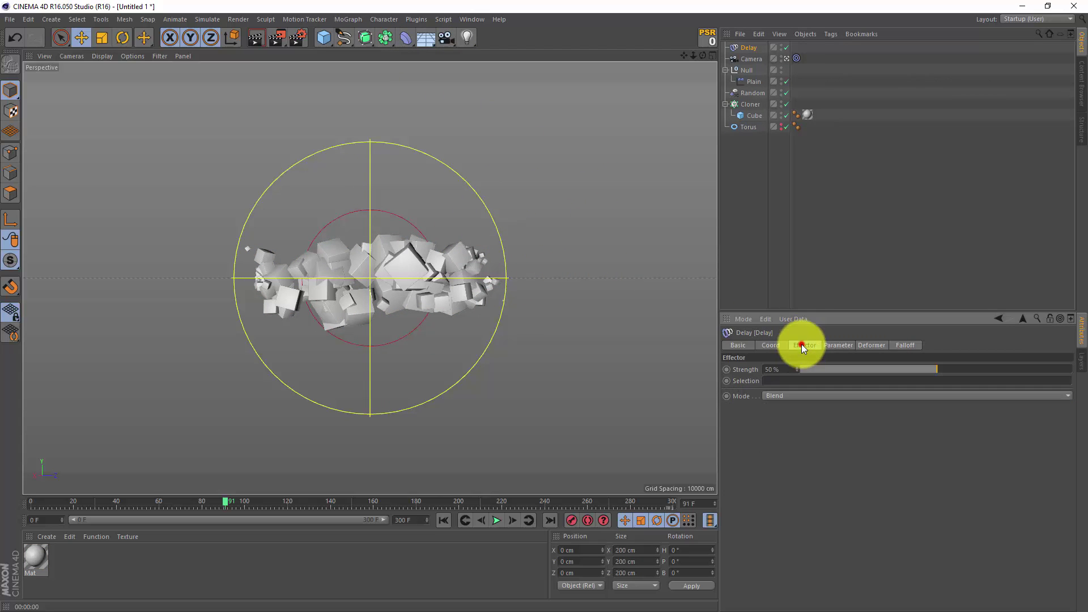
left_click(806, 396)
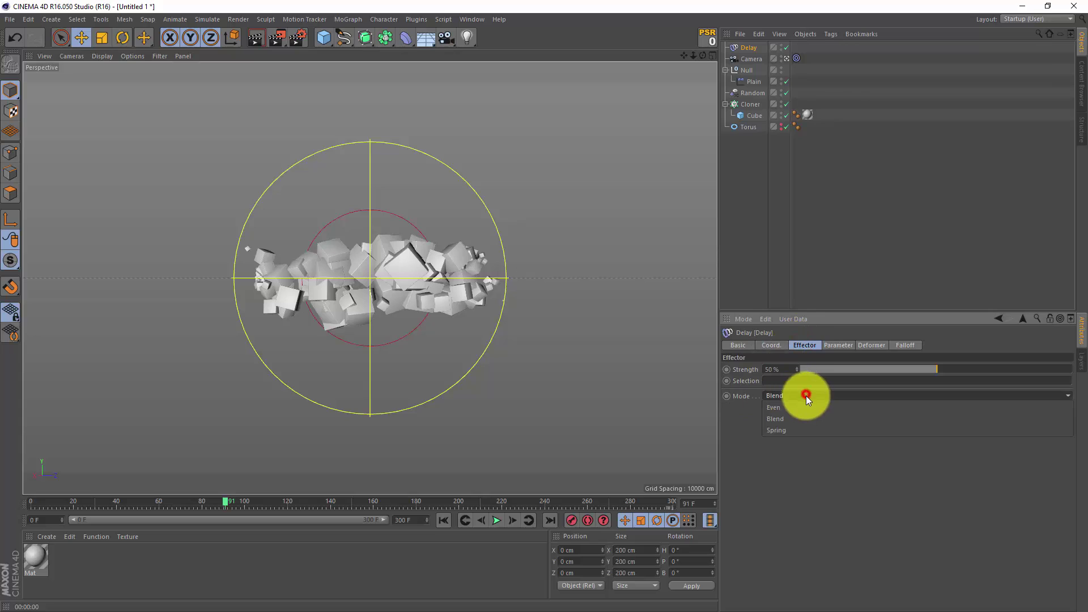
left_click(799, 425)
left_click(946, 370)
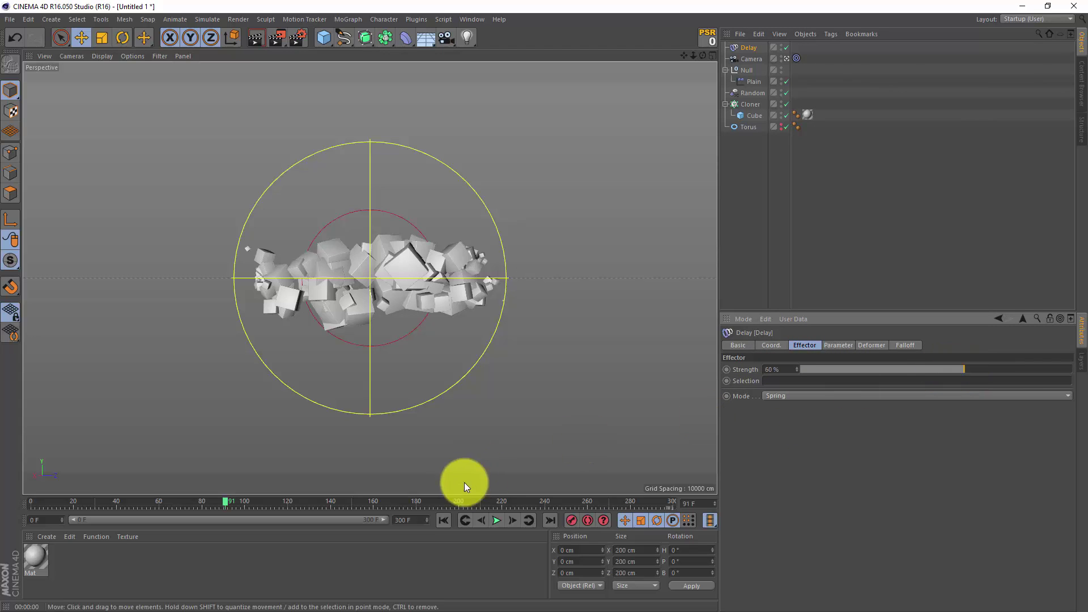
- Play the animation from the first frame to preview the delay, then return to frame 0
left_click(444, 519)
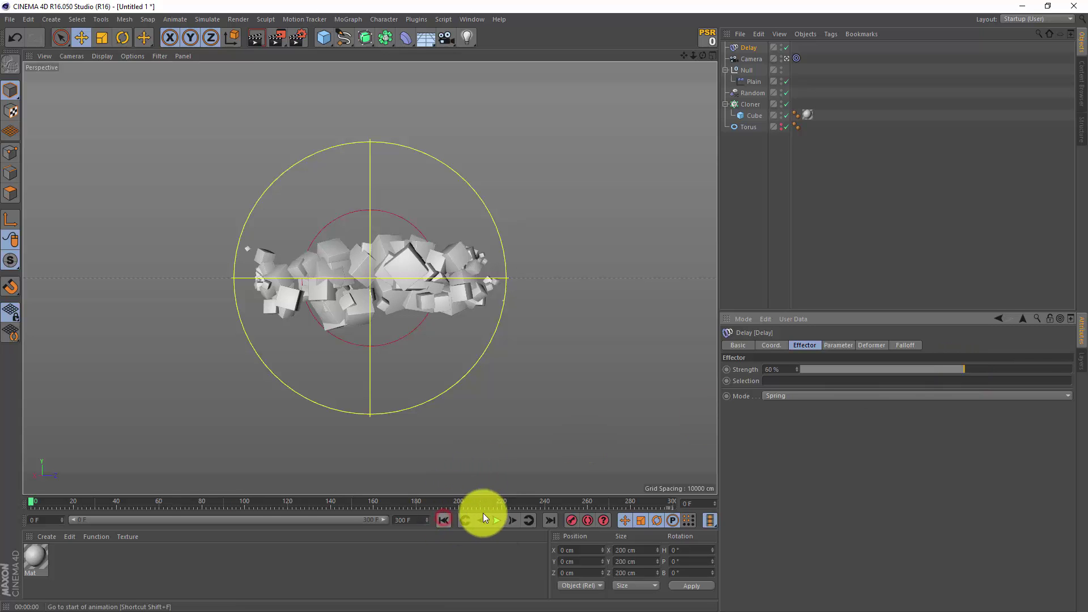
left_click(496, 518)
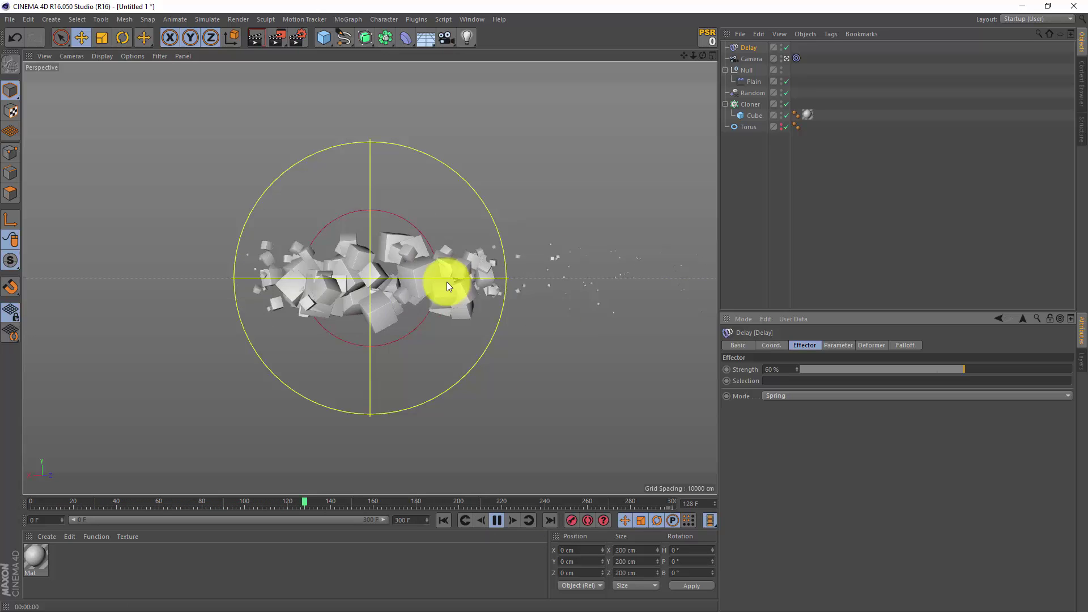
left_click(497, 521)
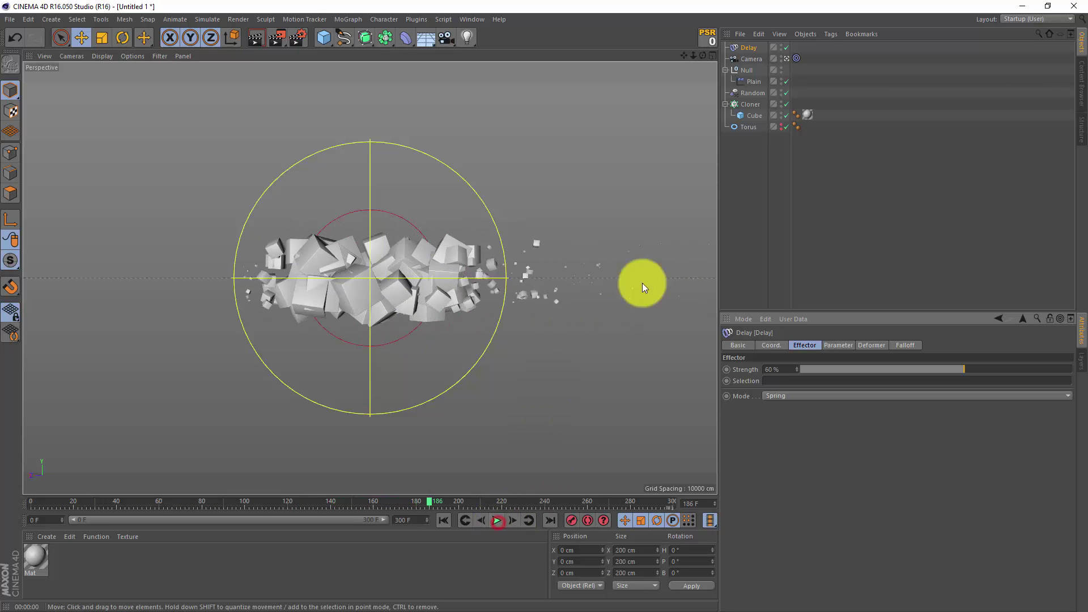
left_click(445, 519)
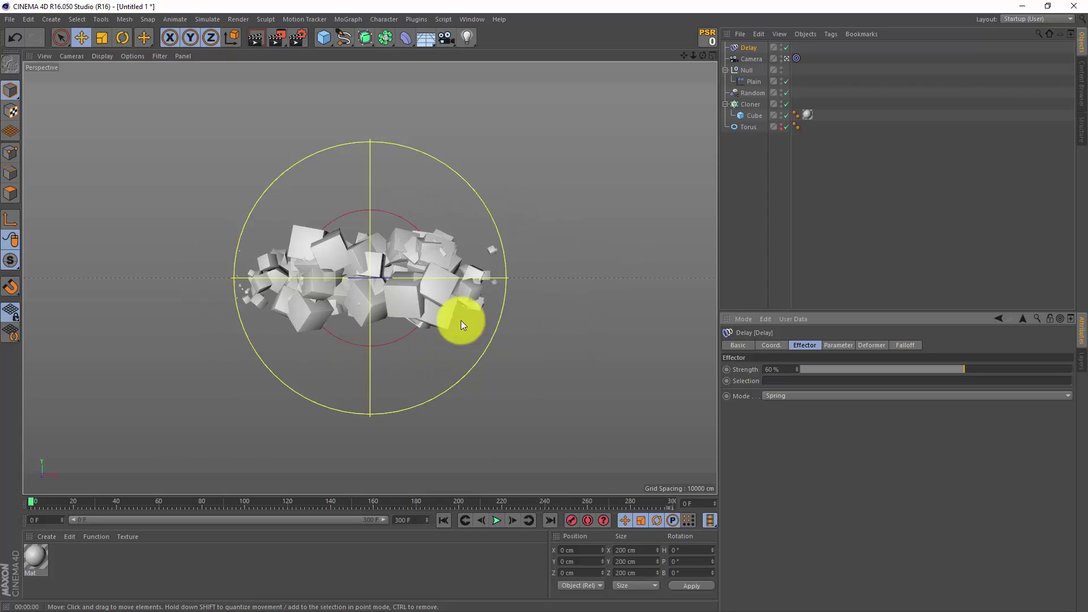
- Give the Delay effector a Box falloff and nest it under the Plain object
left_click(748, 49)
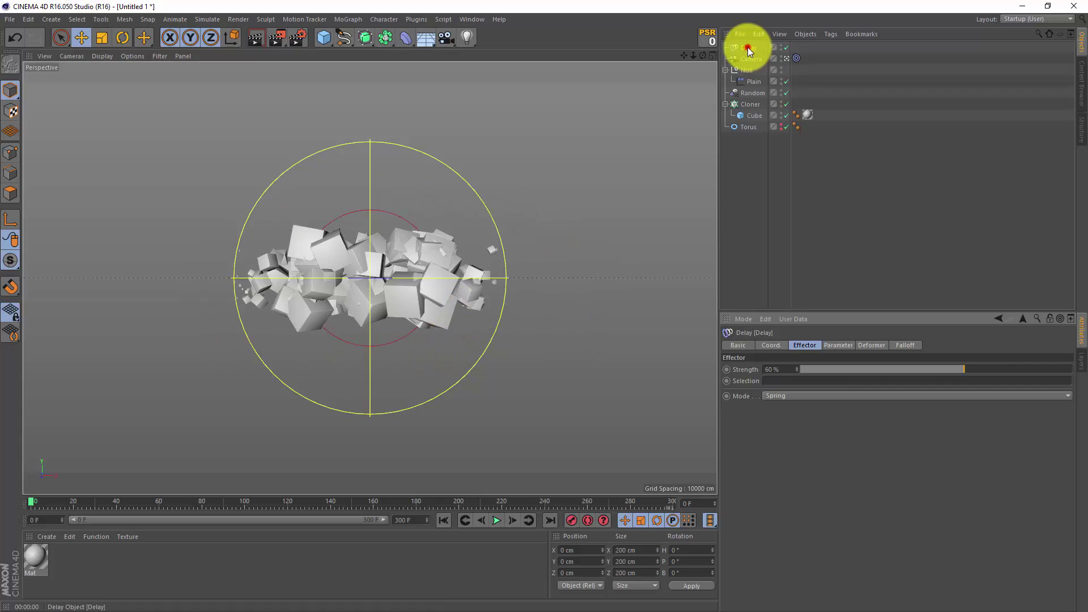
left_click(903, 345)
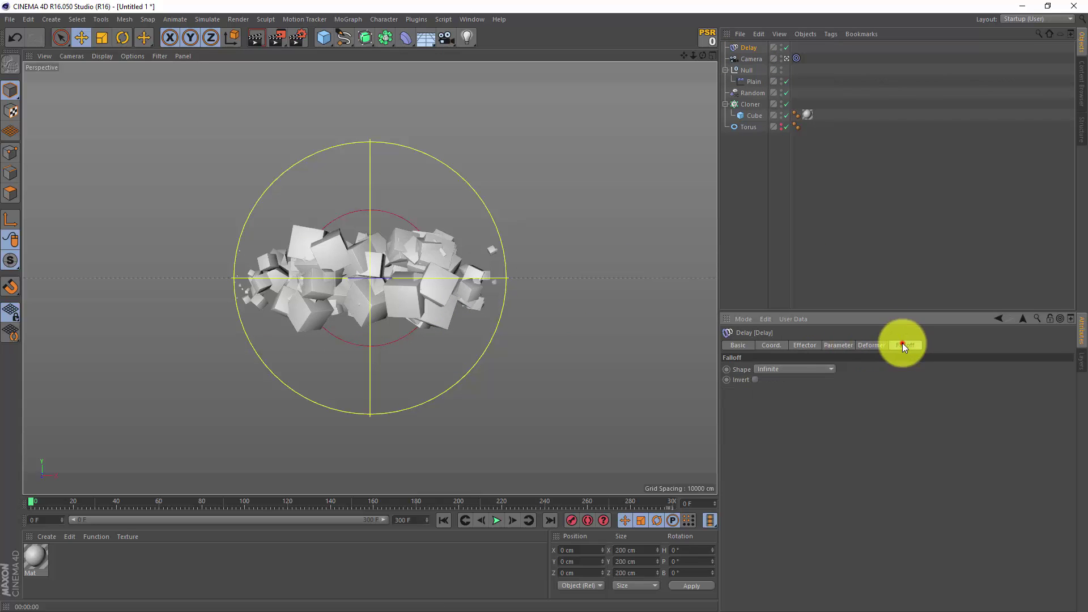
left_click(778, 366)
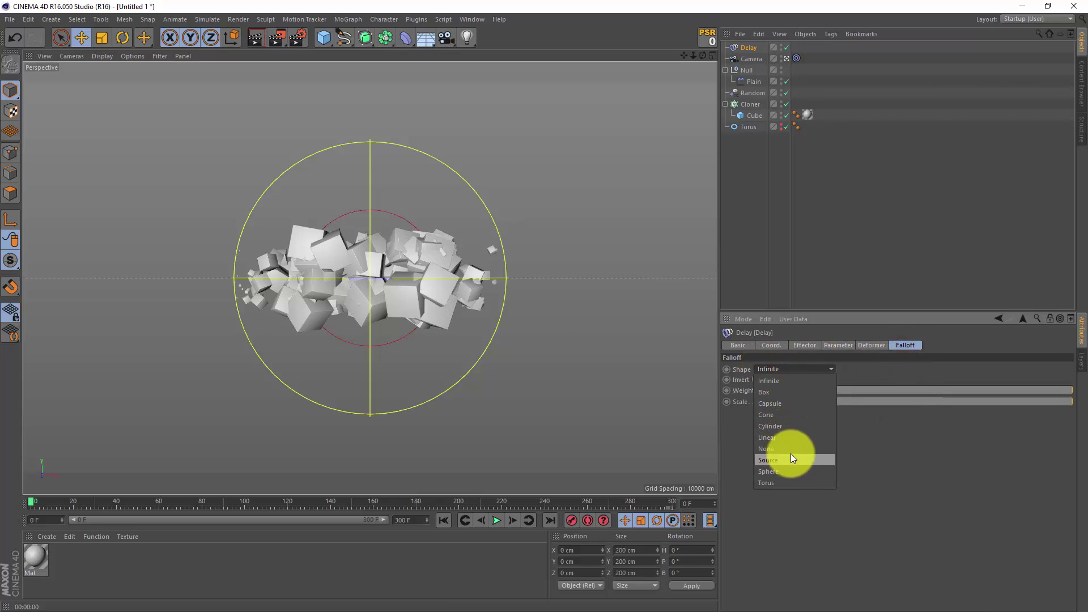
left_click(784, 392)
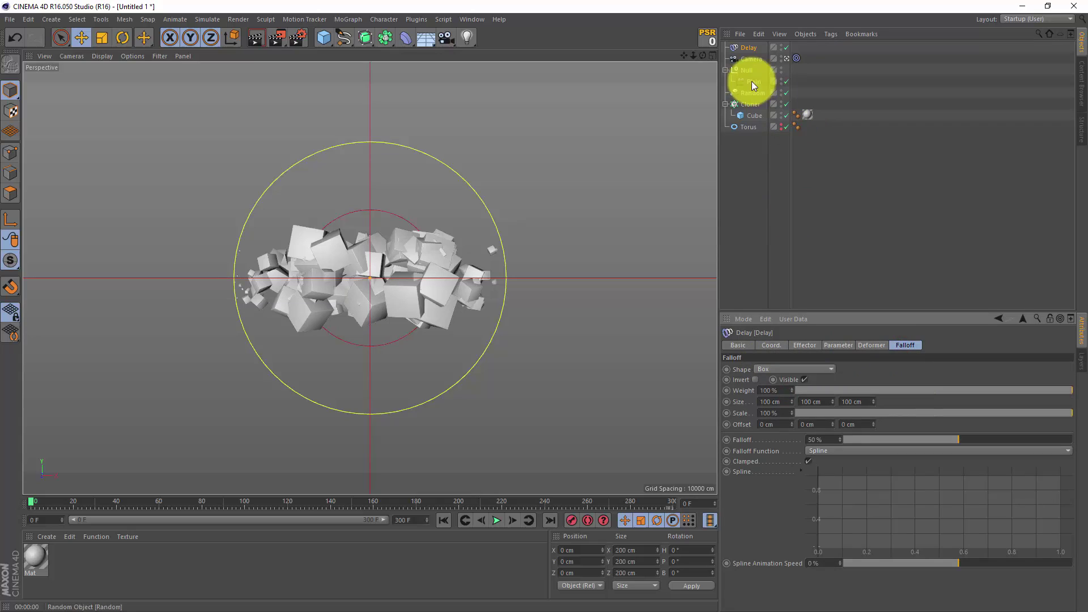
left_click_drag(747, 49, 754, 83)
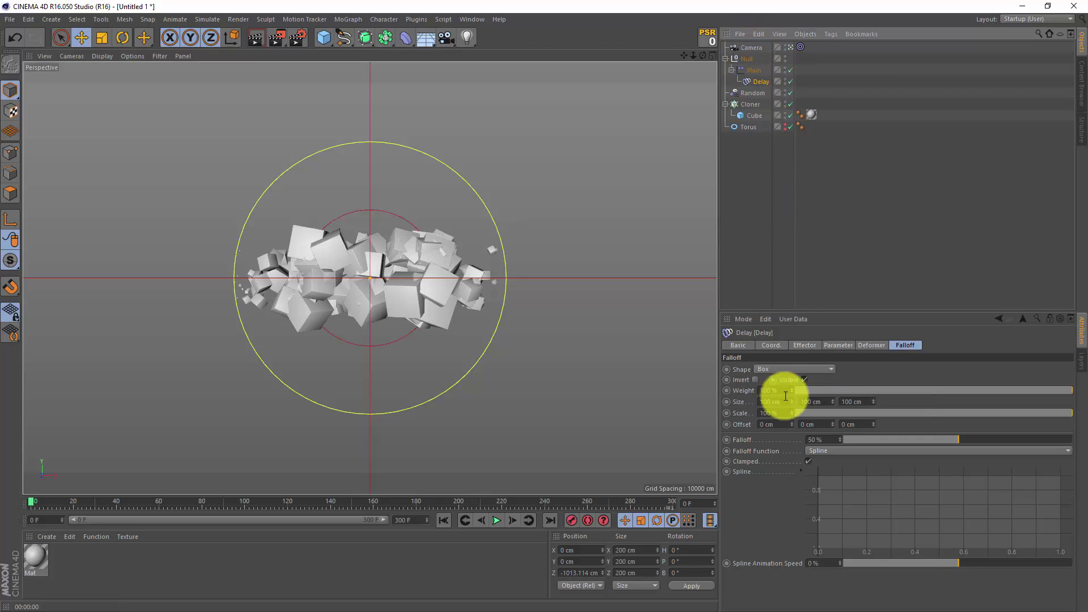
- Set the Delay effector's Z position to 0 cm, preview playback, then deselect it
left_click(770, 345)
double_click(764, 390)
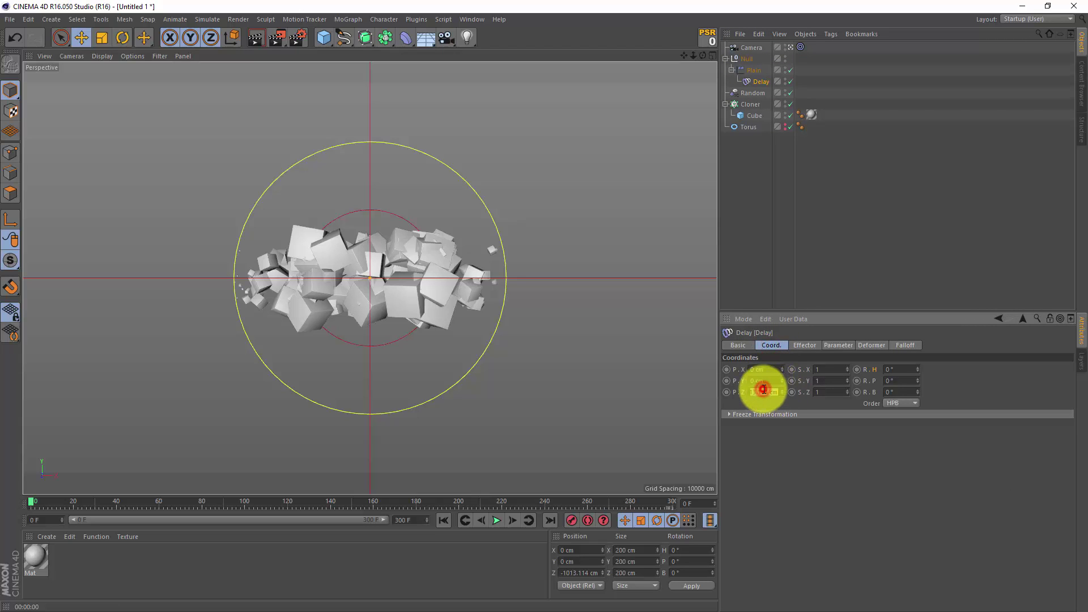
type("0")
key("Return")
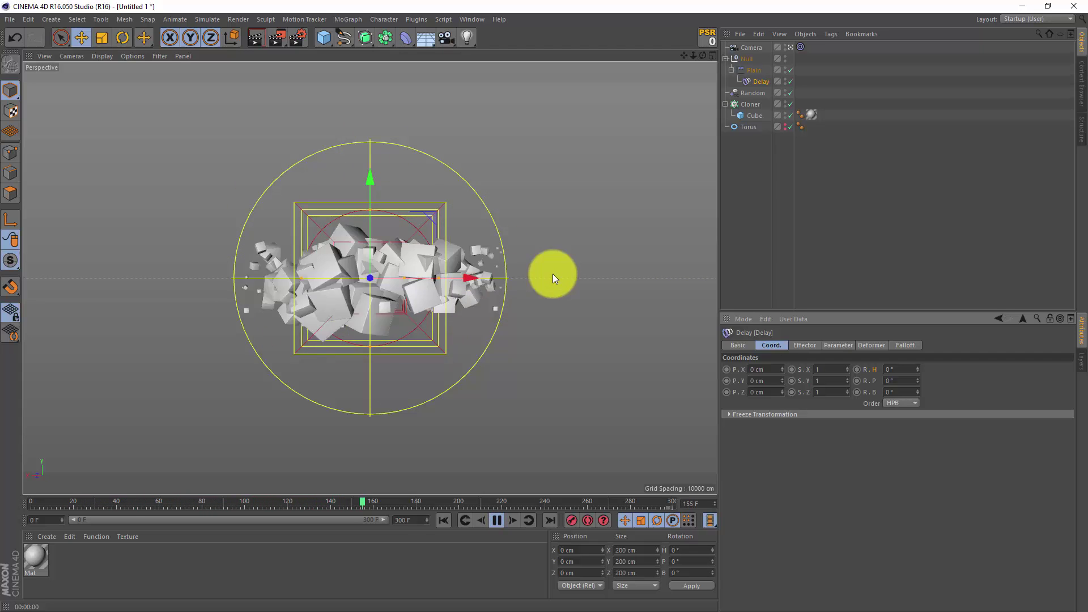
left_click(497, 521)
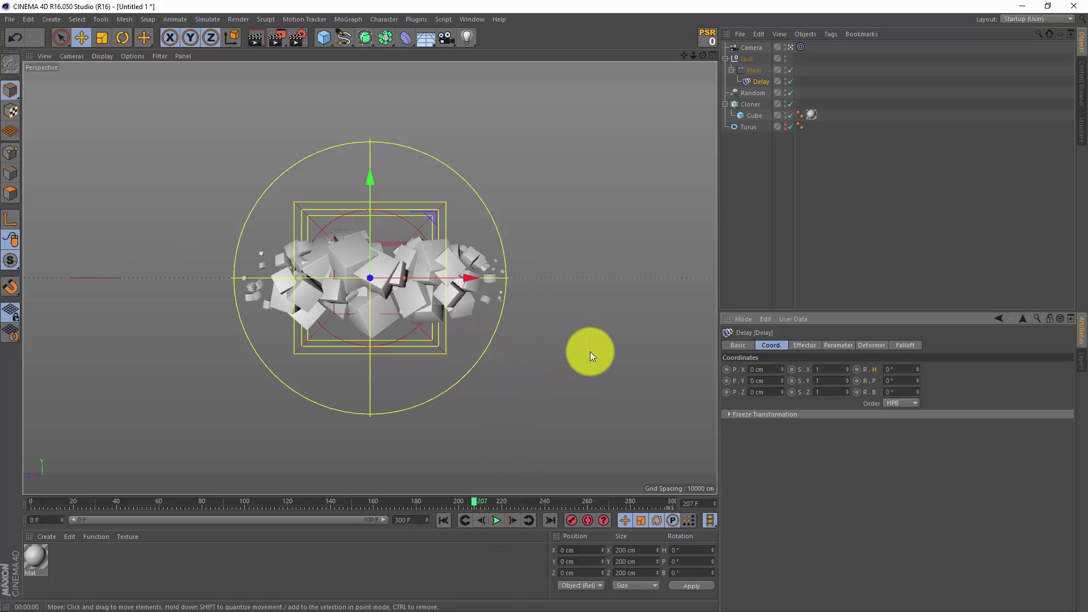
left_click(742, 204)
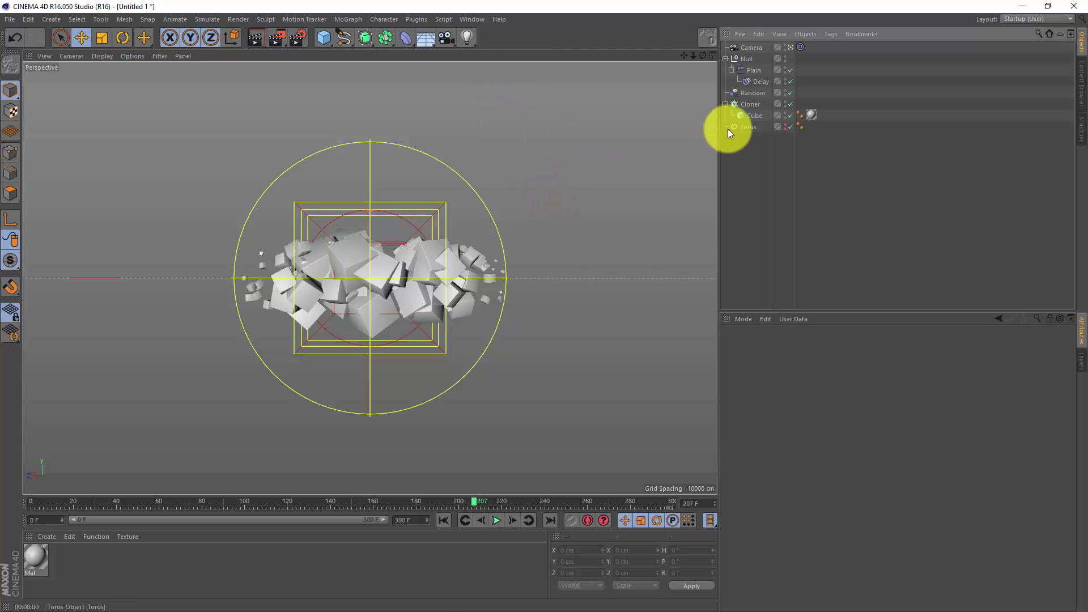
- In Render Settings, enable Alpha Channel and save the render as Cubetrail in the Render folder
left_click(751, 105)
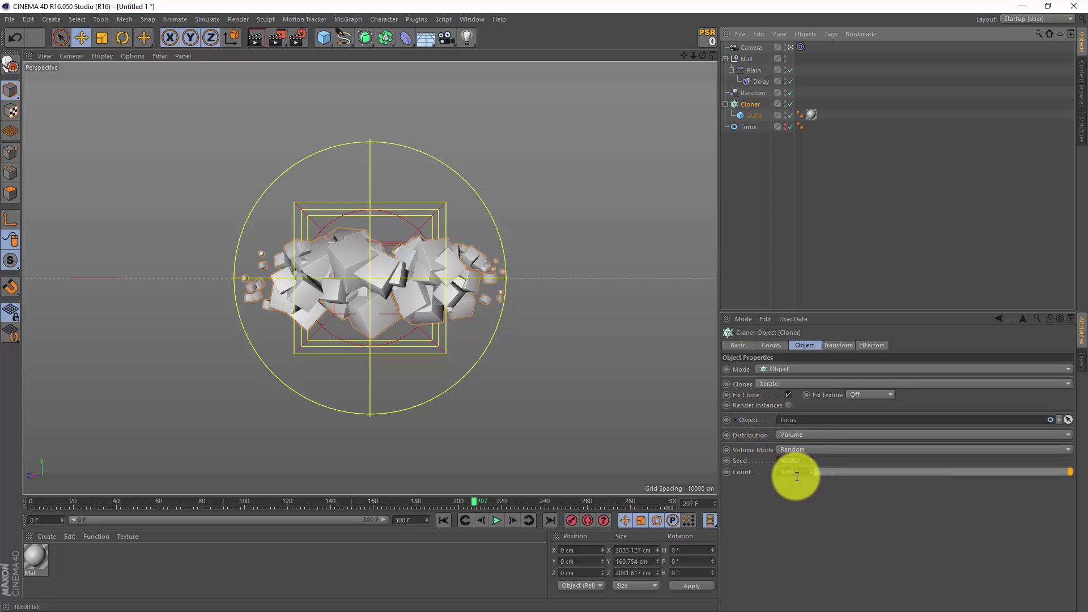
left_click(297, 38)
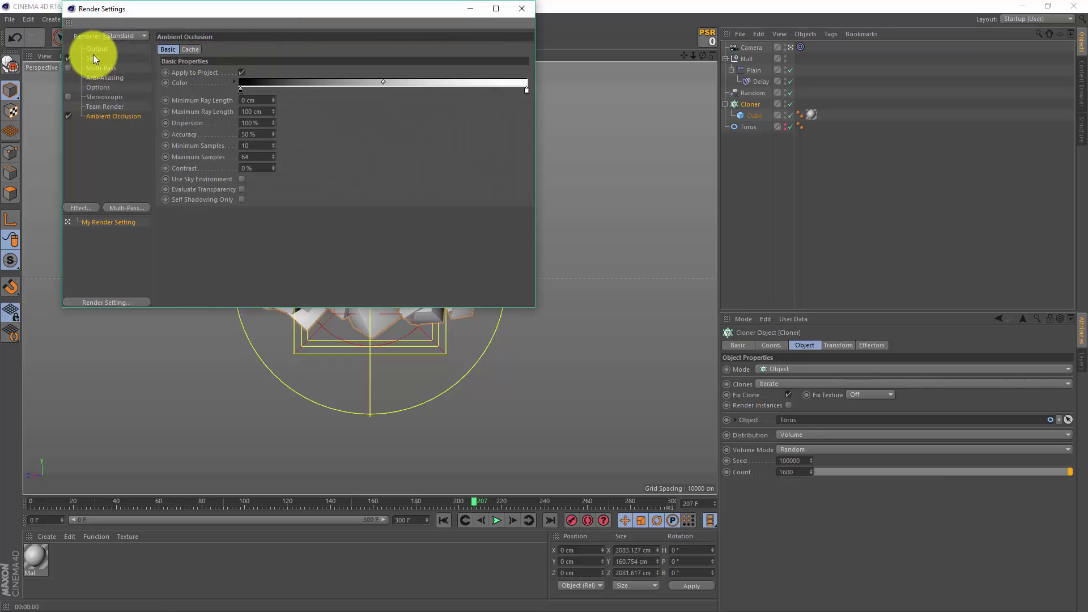
left_click(93, 56)
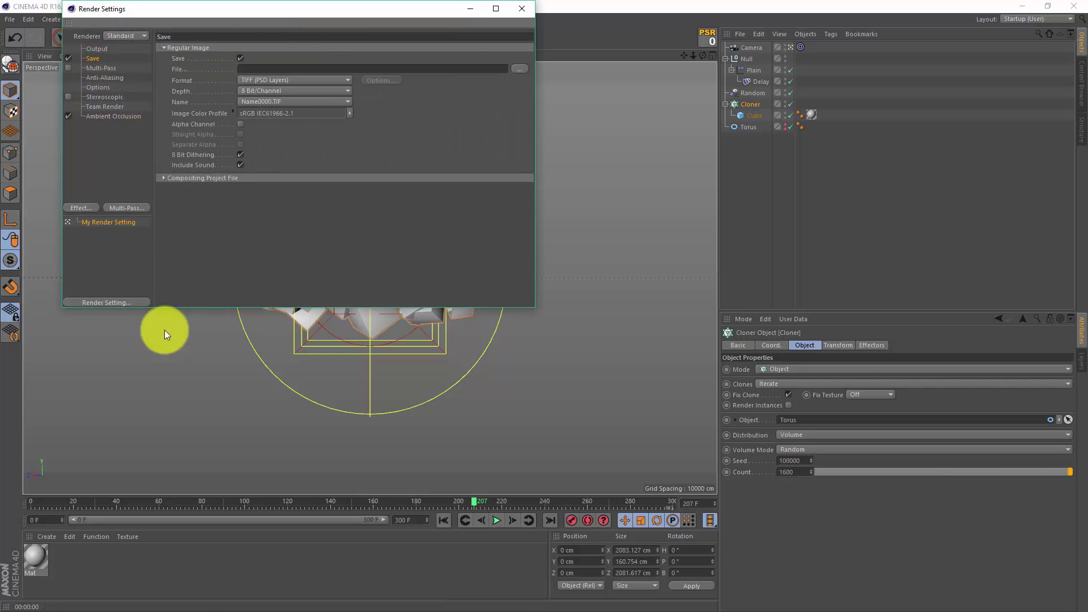
left_click(239, 123)
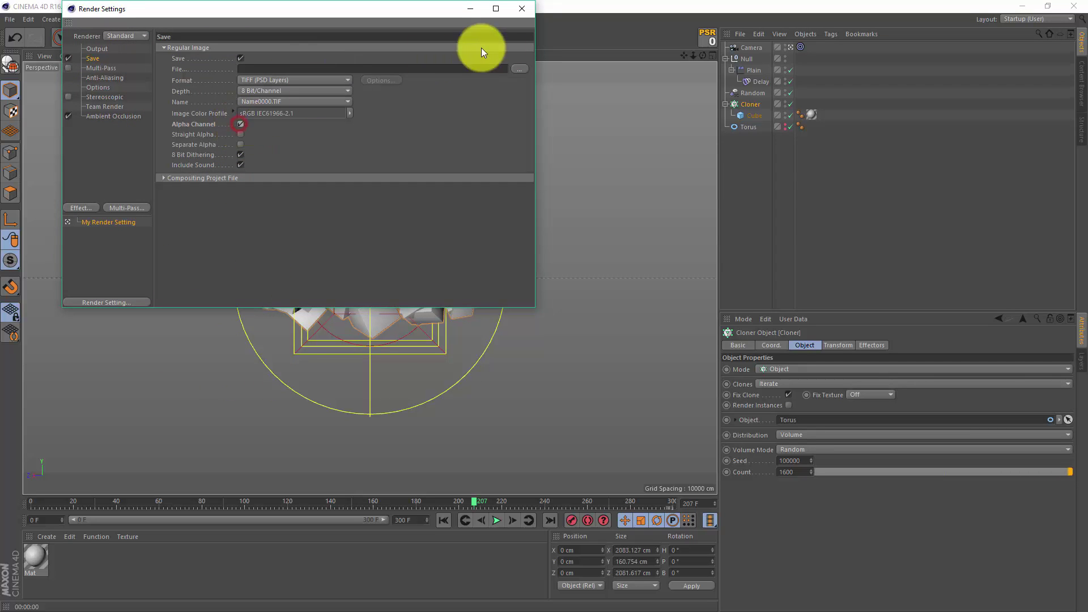
left_click(518, 68)
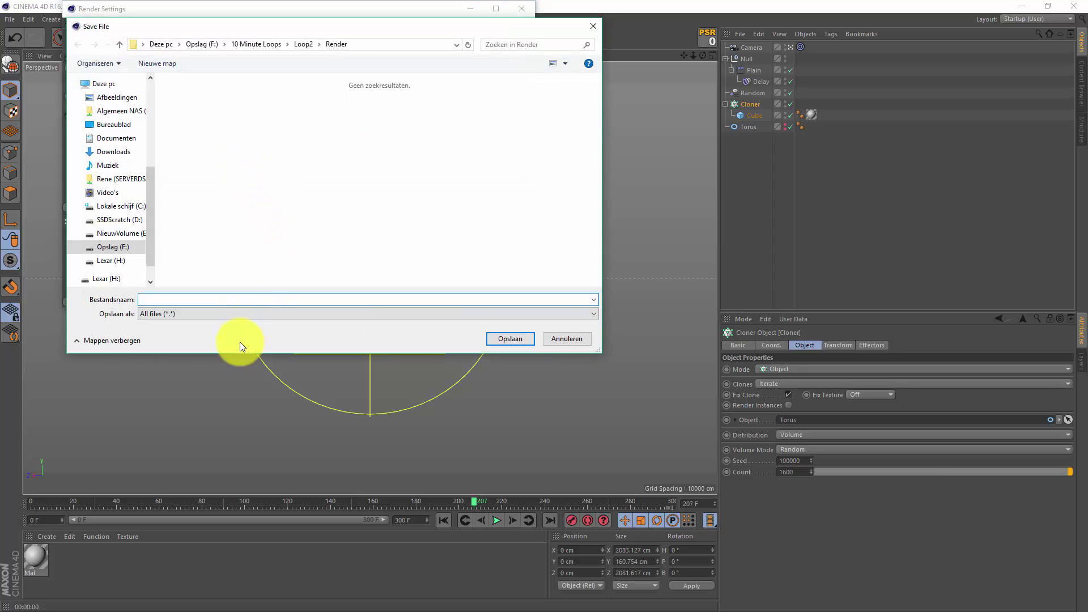
type("Cubetrail")
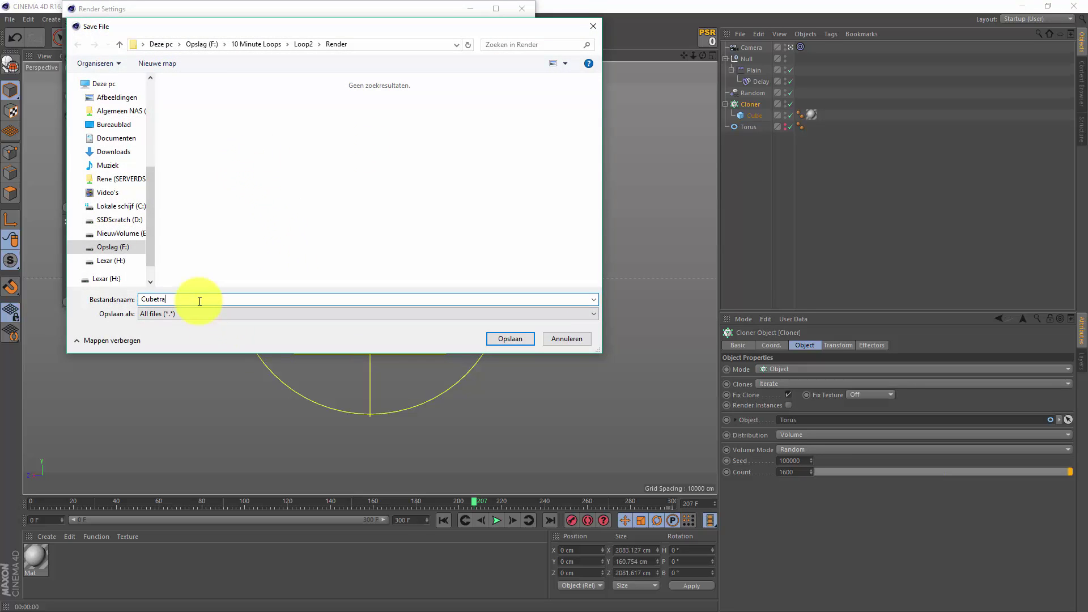
left_click(511, 339)
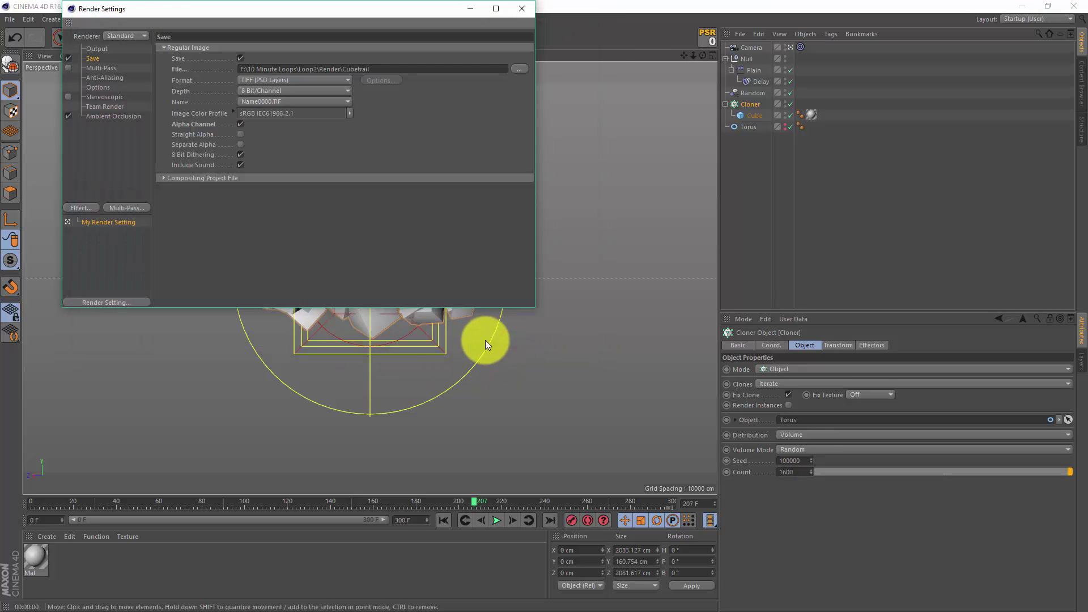
- Set the render frame range to 1–300 and anti-aliasing quality to Best
left_click(105, 49)
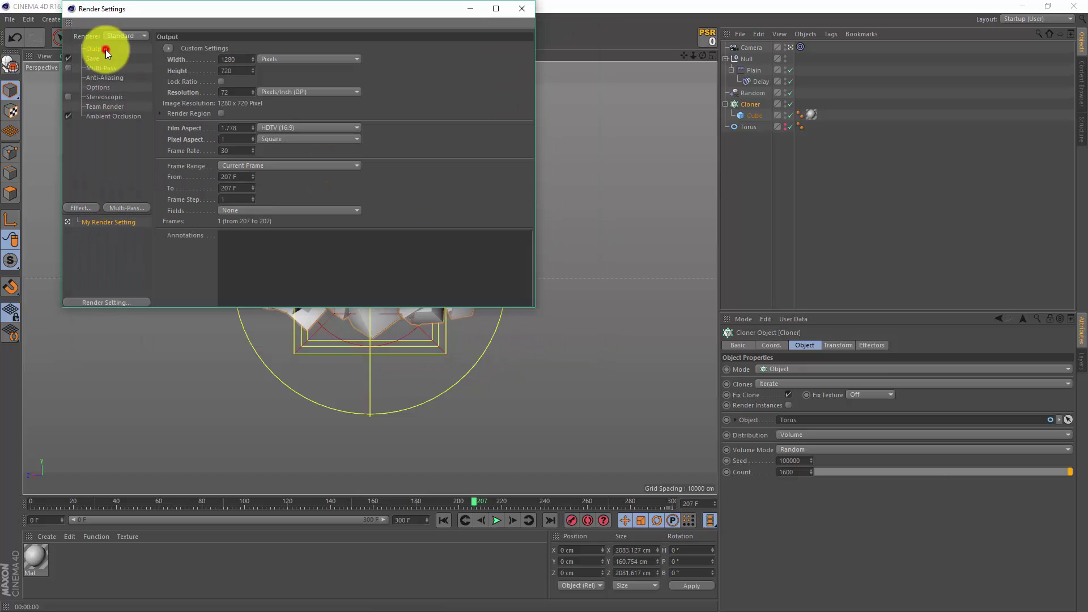
left_click(255, 164)
left_click(256, 198)
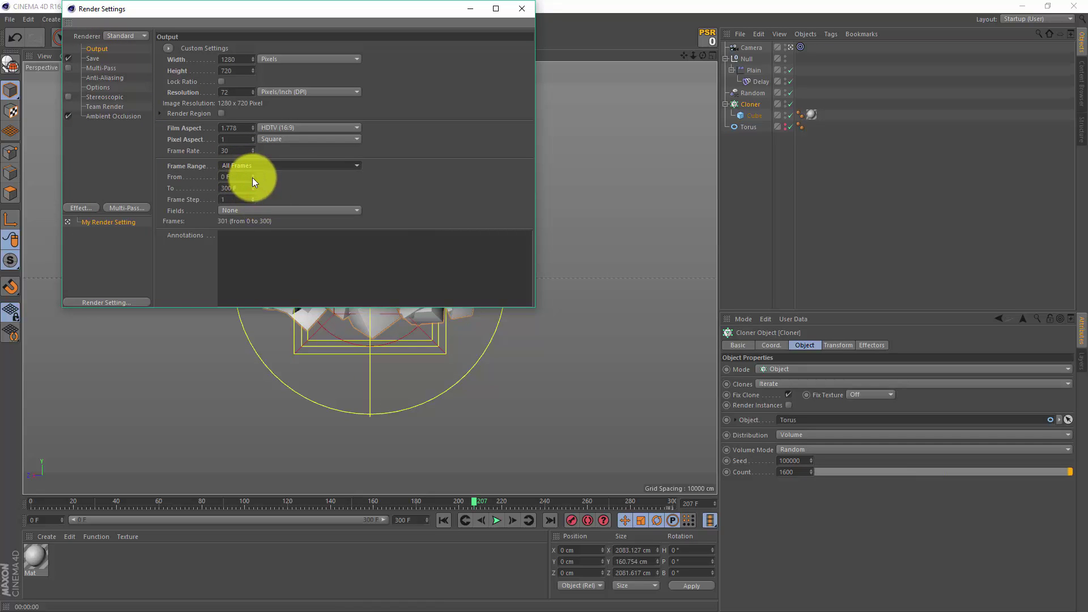
left_click(251, 175)
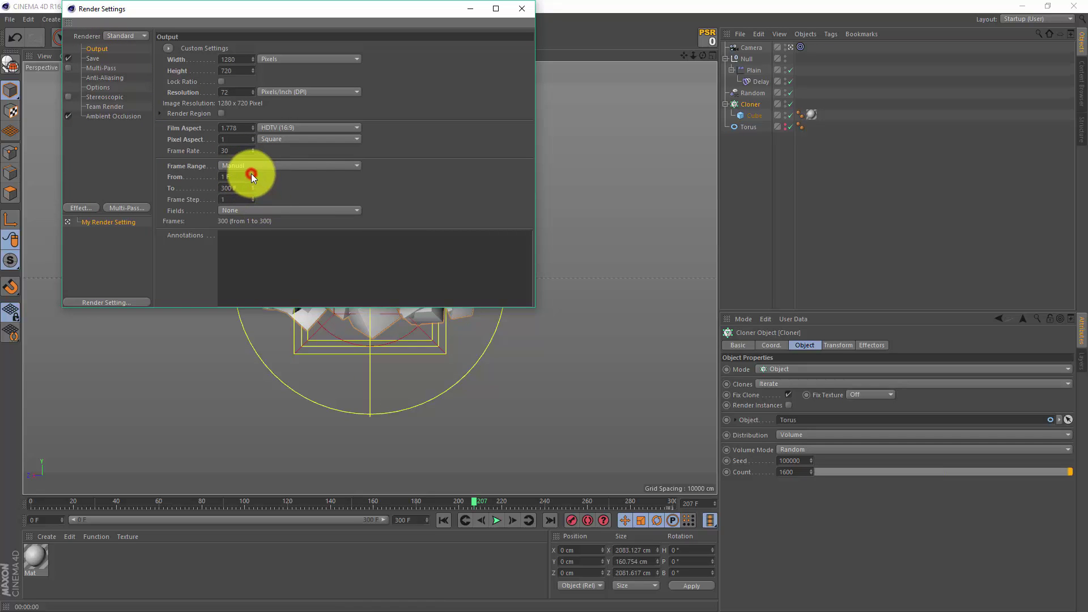
left_click(107, 77)
left_click(280, 50)
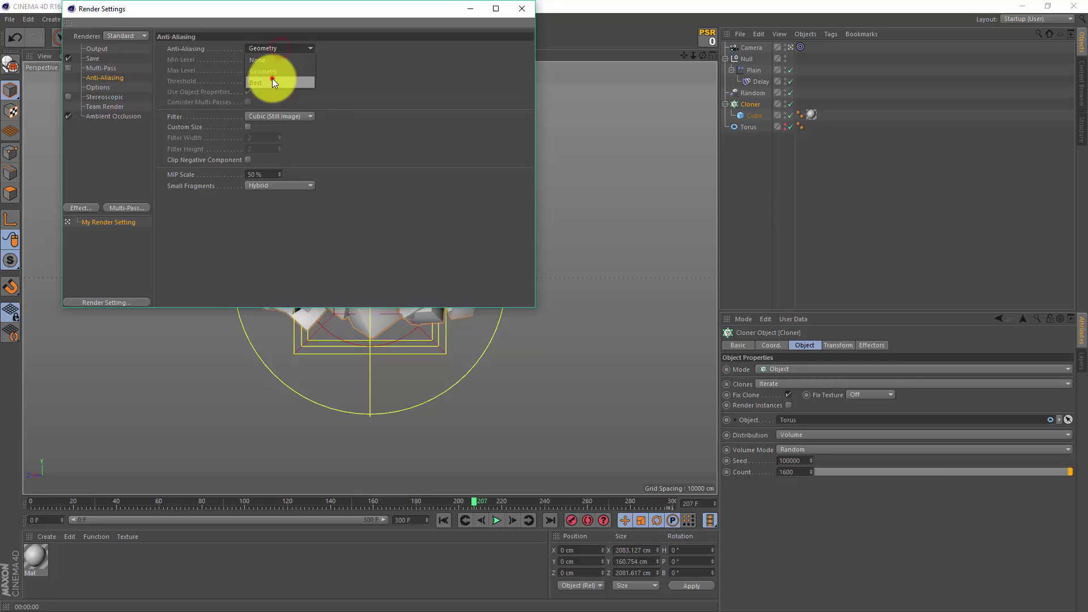
left_click(272, 78)
left_click(522, 9)
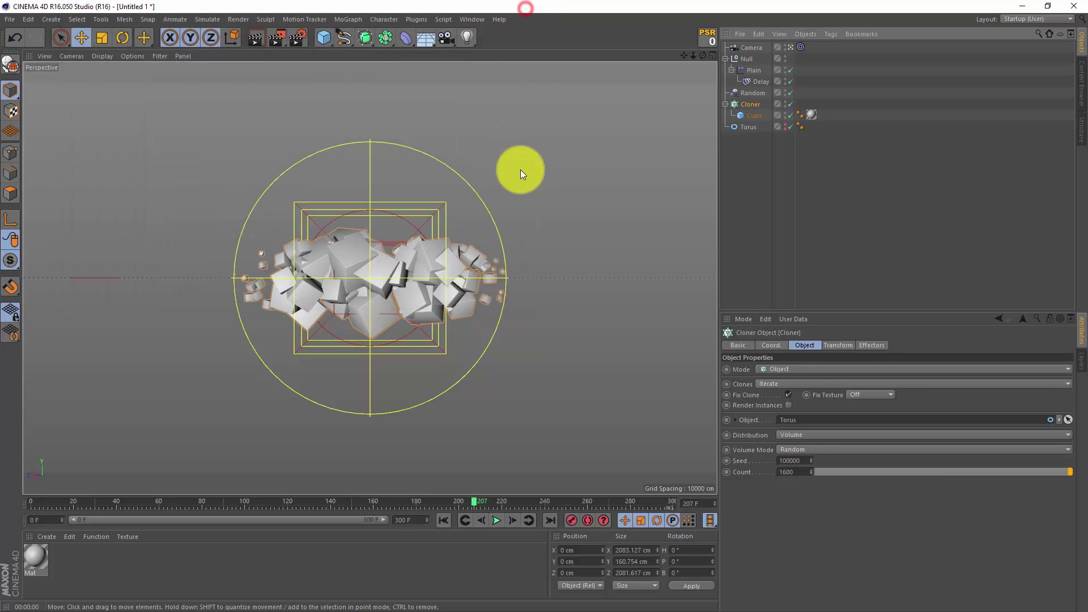